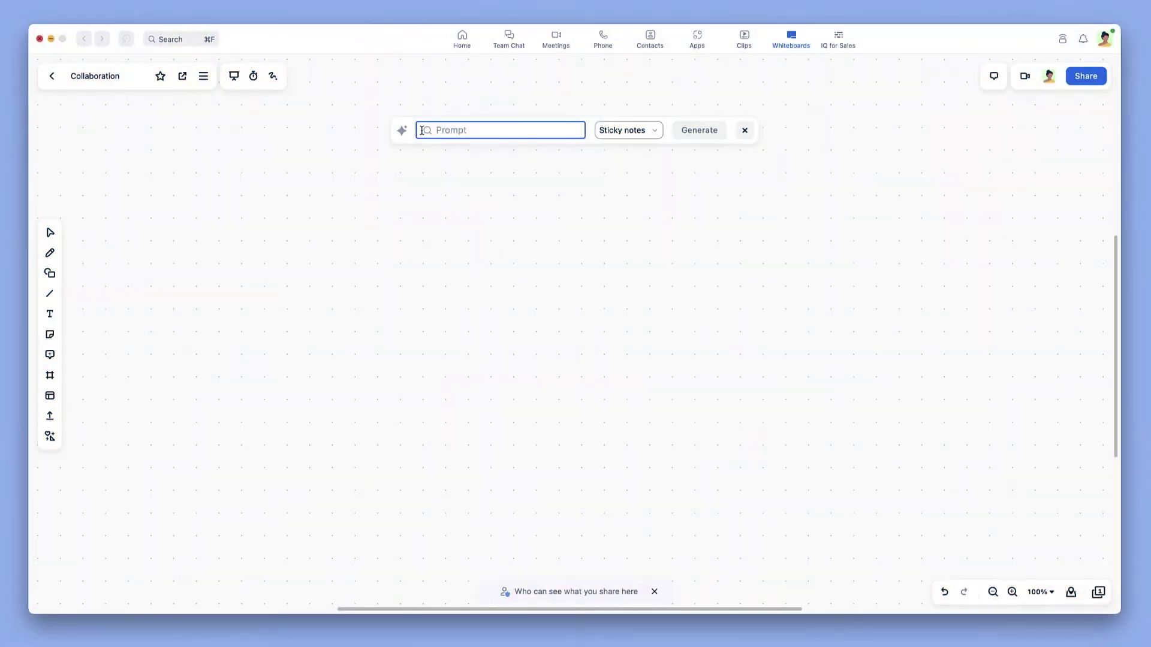
# Generate AI sticky notes for 'What makes great collaboration?' and keep them on the board.
pyautogui.write('What makes great collaboration?')
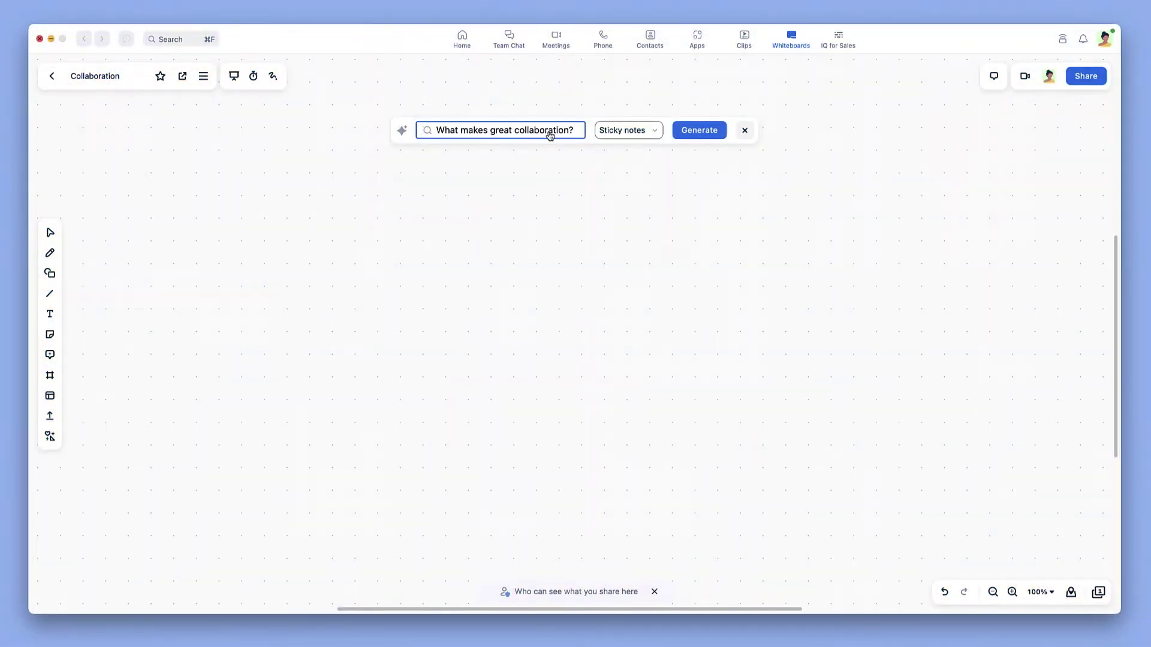
pyautogui.click(697, 131)
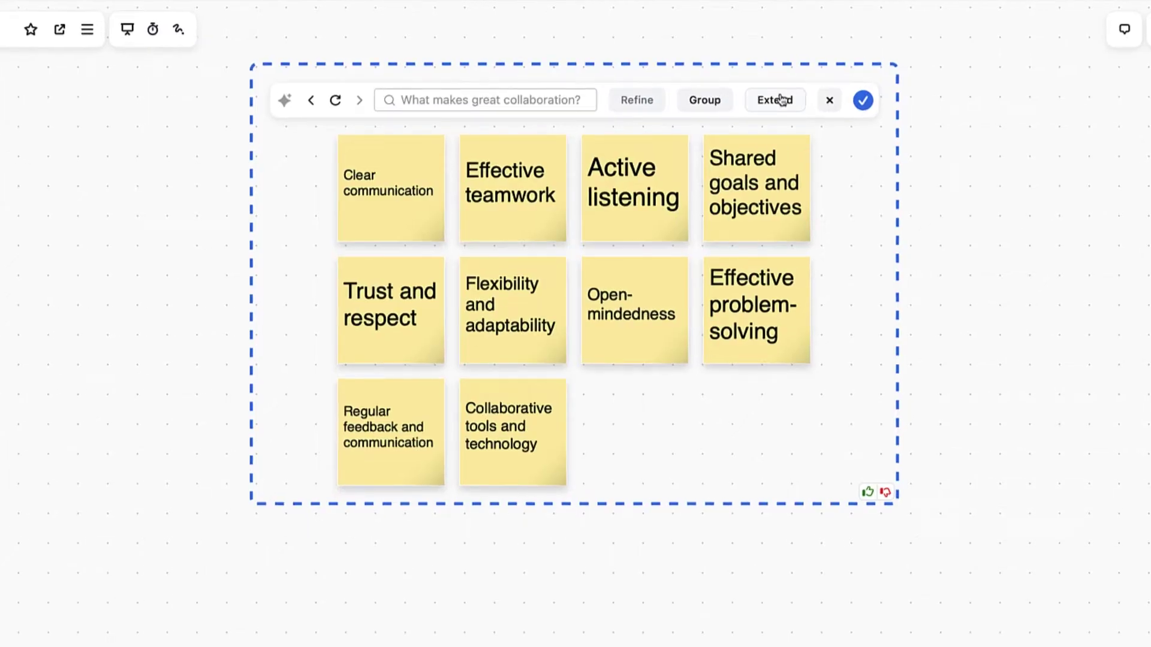
pyautogui.click(862, 100)
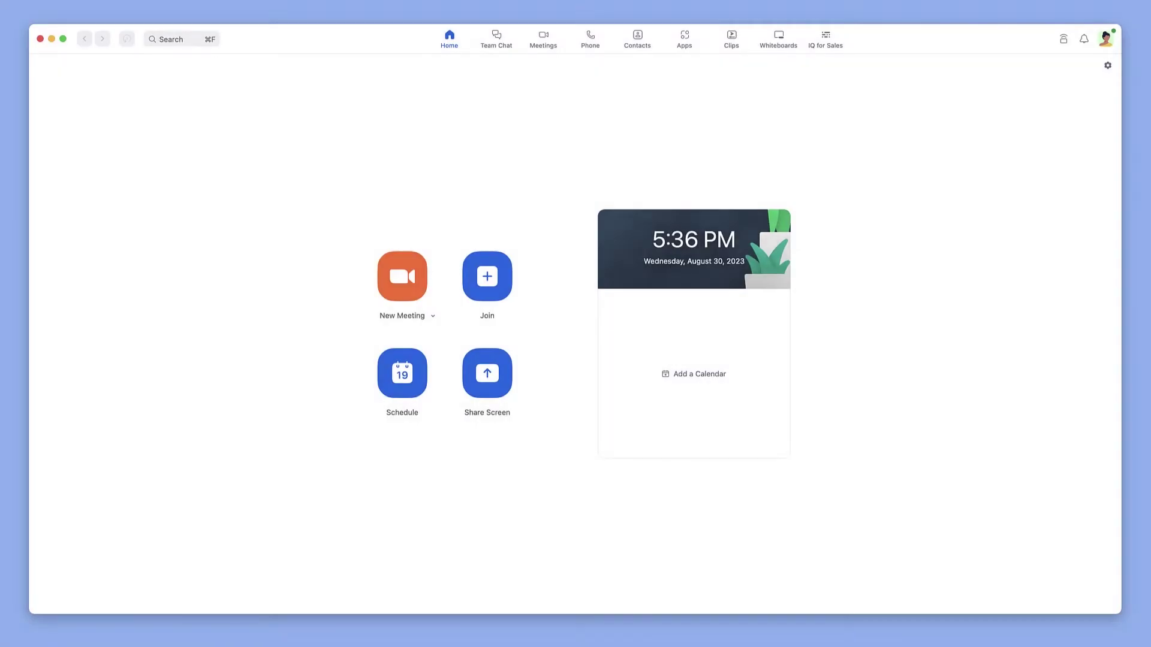
# From All Whiteboards, open the Share settings on the Video Team Needs card.
pyautogui.click(773, 47)
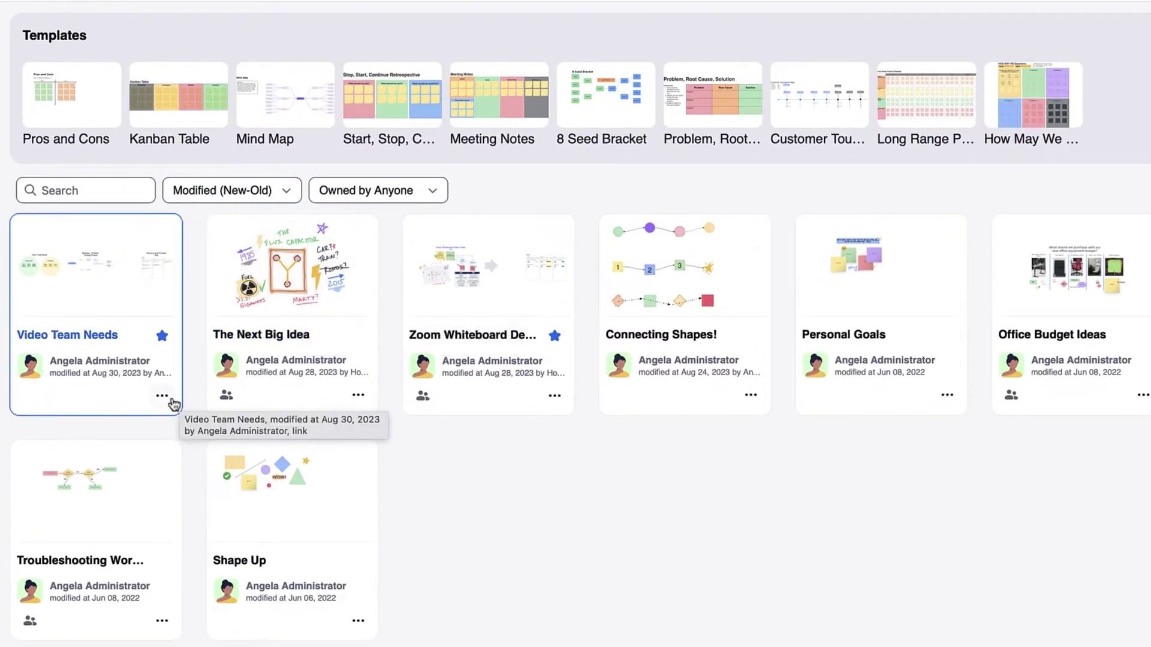
pyautogui.click(170, 399)
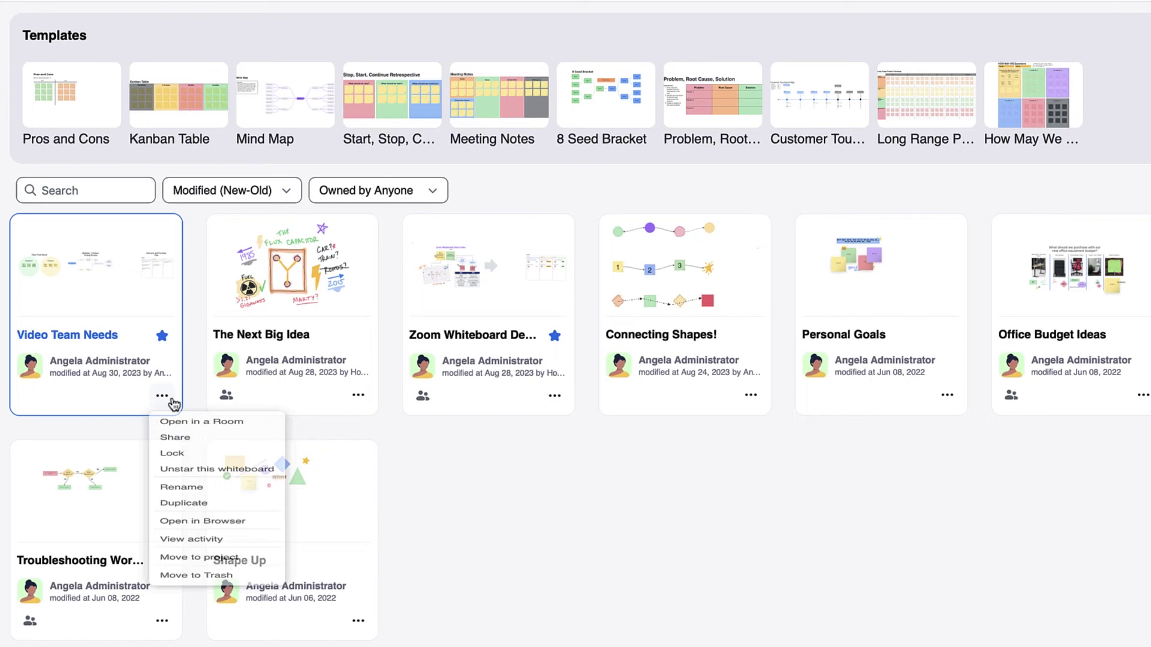
pyautogui.click(172, 455)
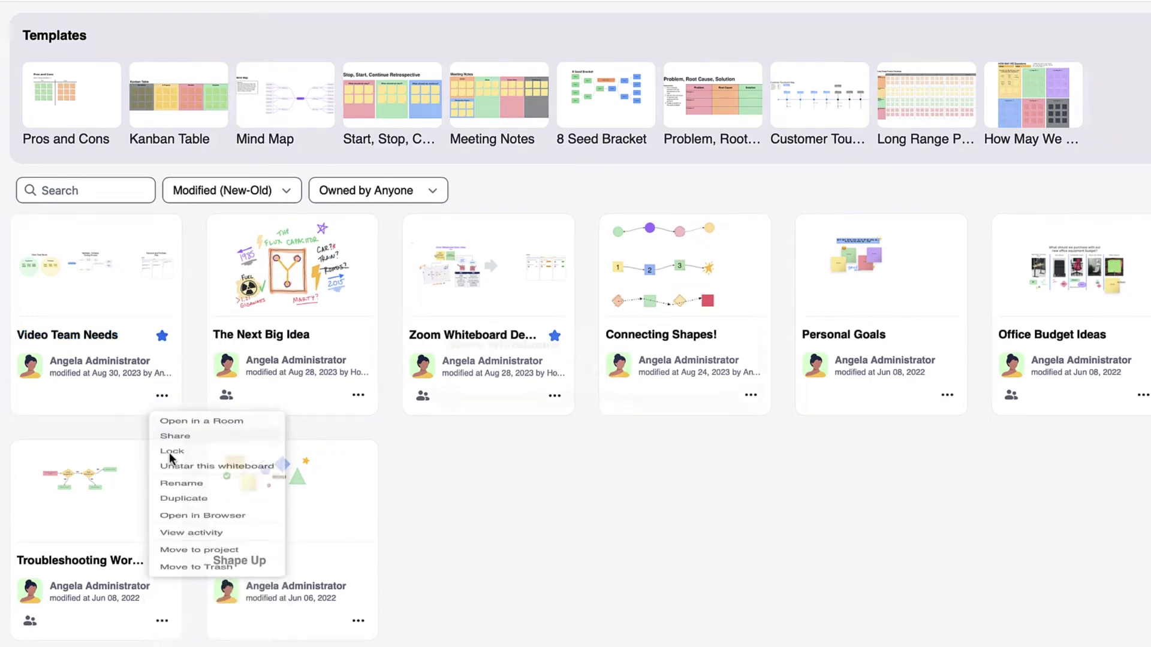
# Add the three contacts as invitees with the Editor role and share the whiteboard.
pyautogui.write('Catal')
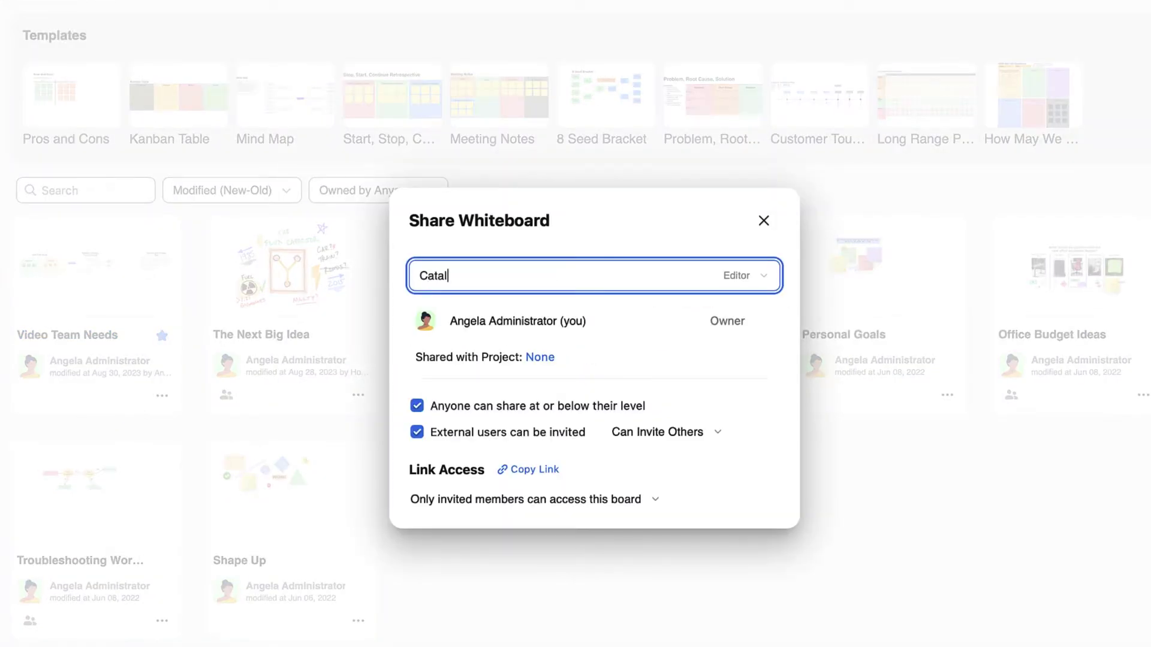
pyautogui.write('ina')
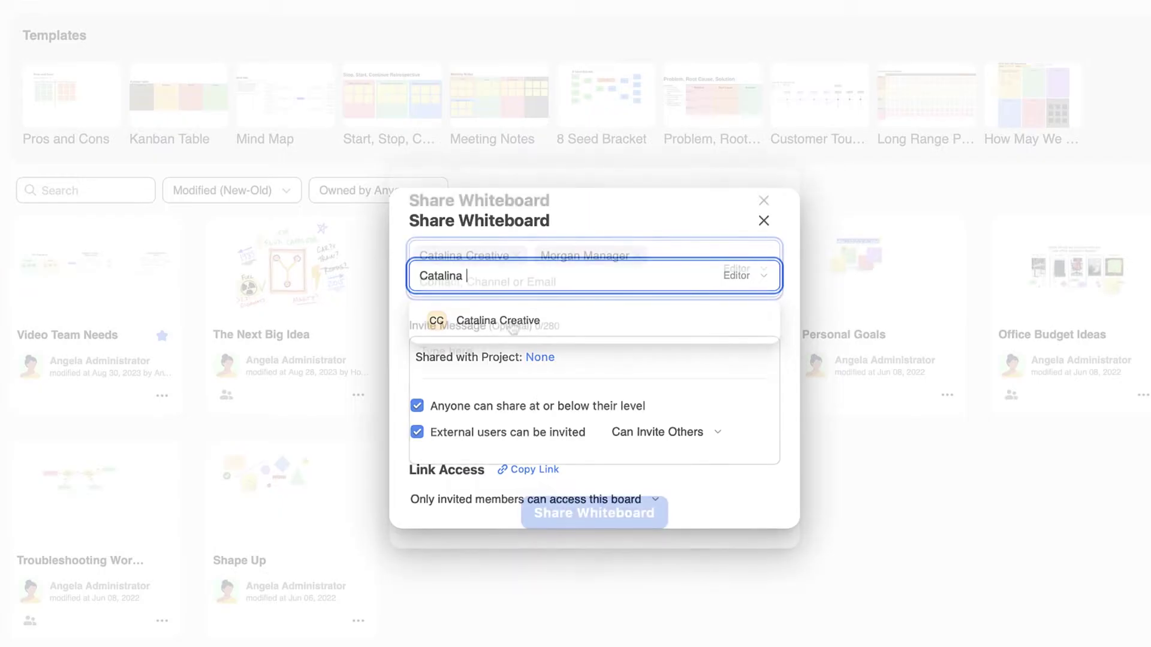
pyautogui.write('nk')
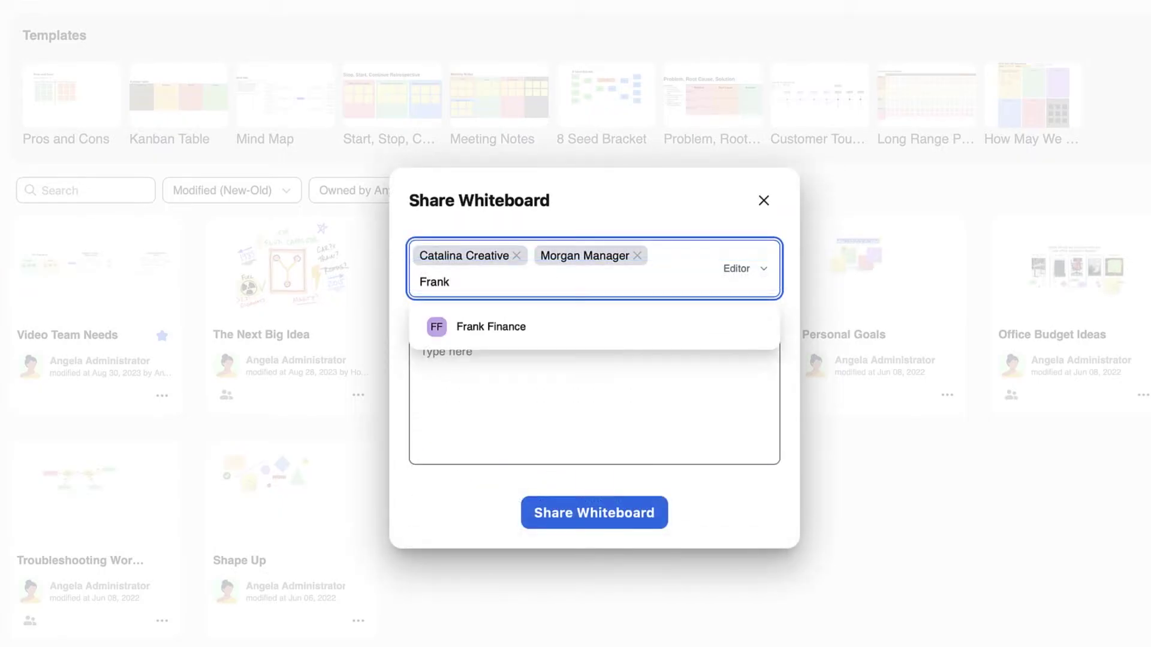
pyautogui.click(513, 327)
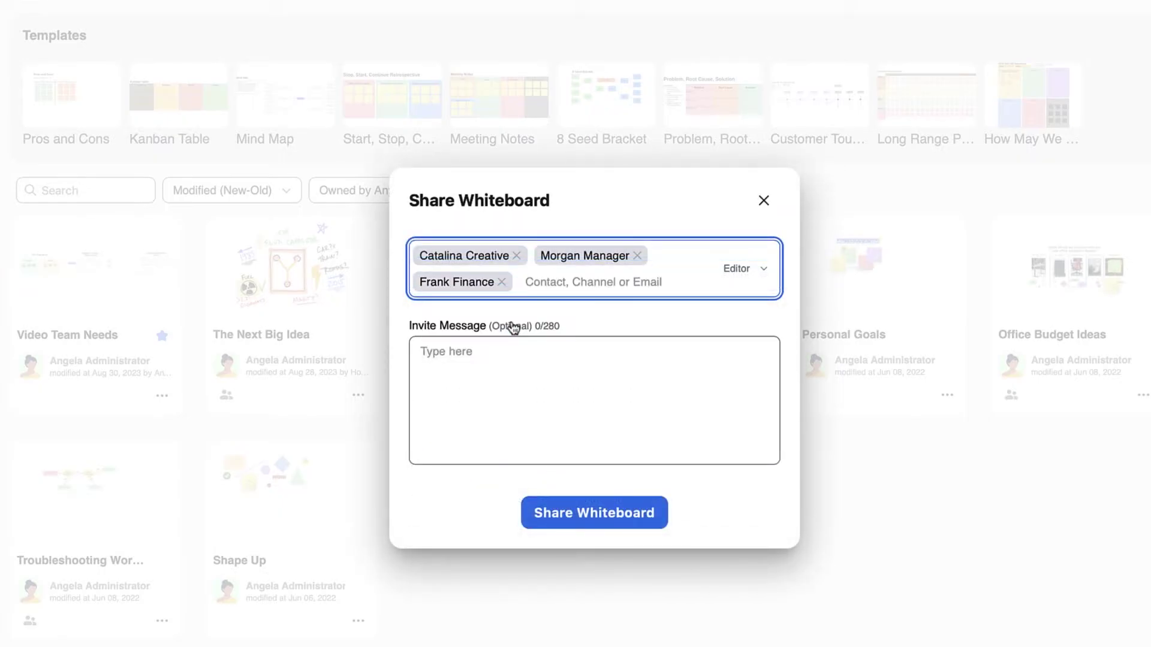
pyautogui.click(731, 273)
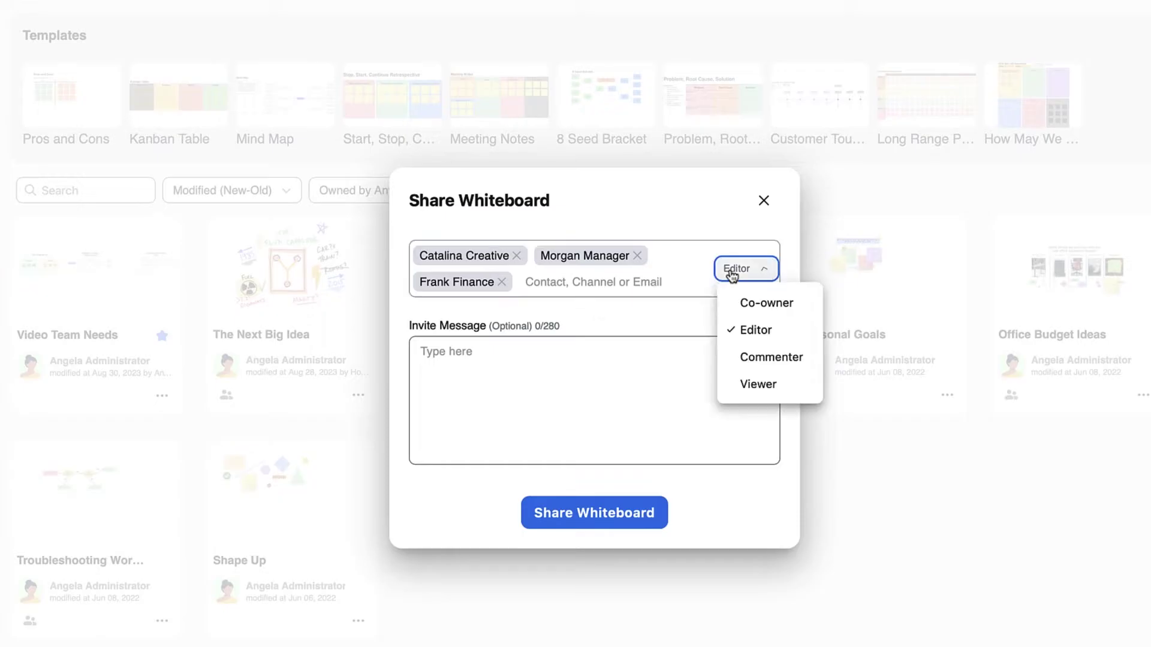
pyautogui.click(733, 336)
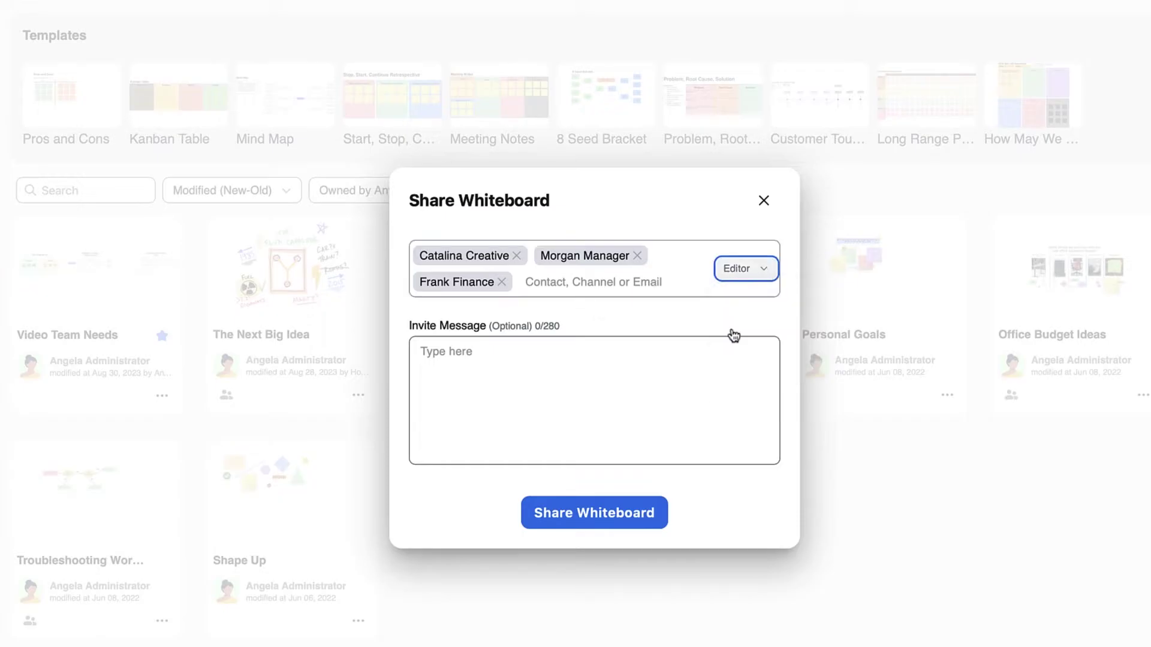
pyautogui.click(642, 512)
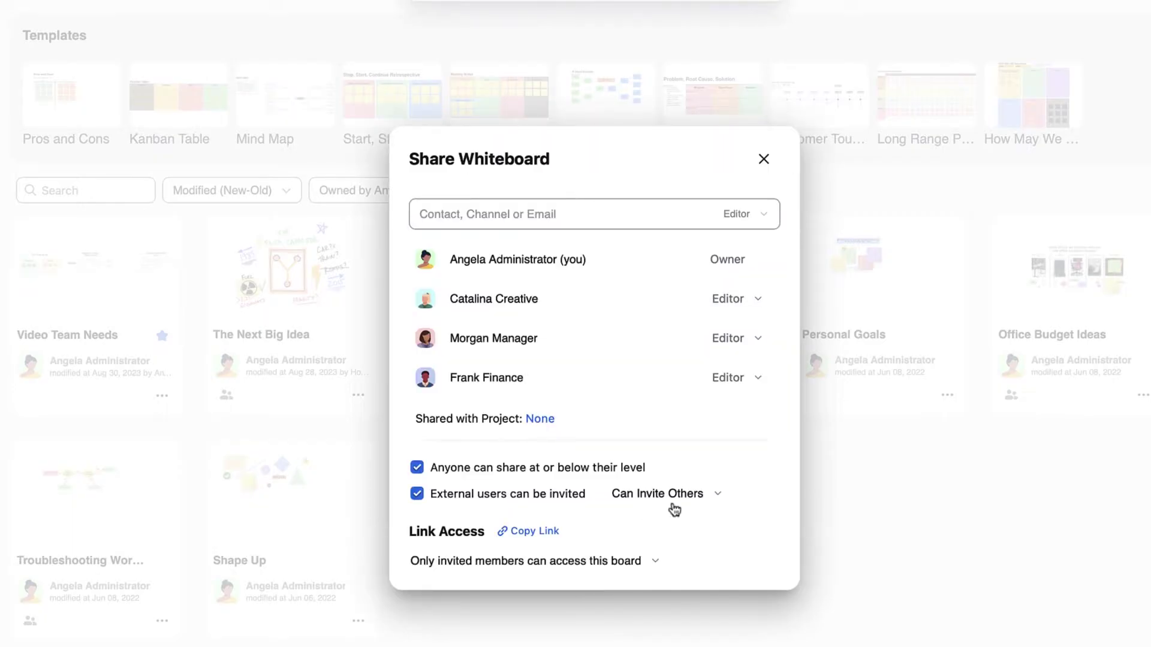
# Allow external users to invite others and copy the board's link.
pyautogui.click(713, 498)
pyautogui.click(712, 498)
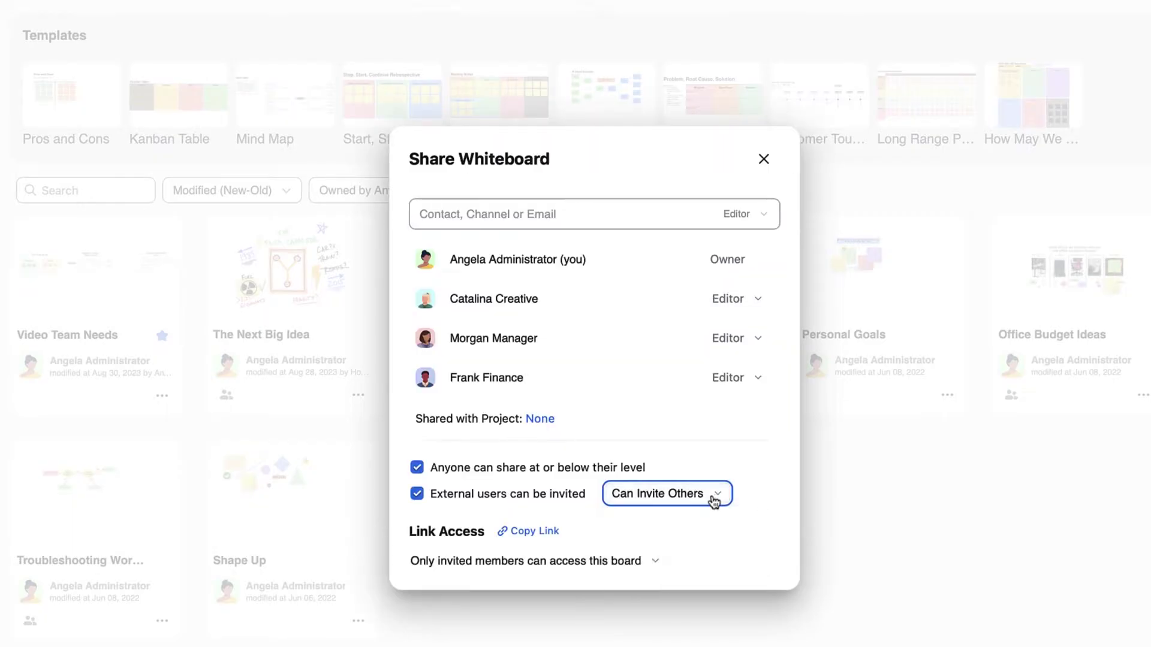
pyautogui.click(528, 534)
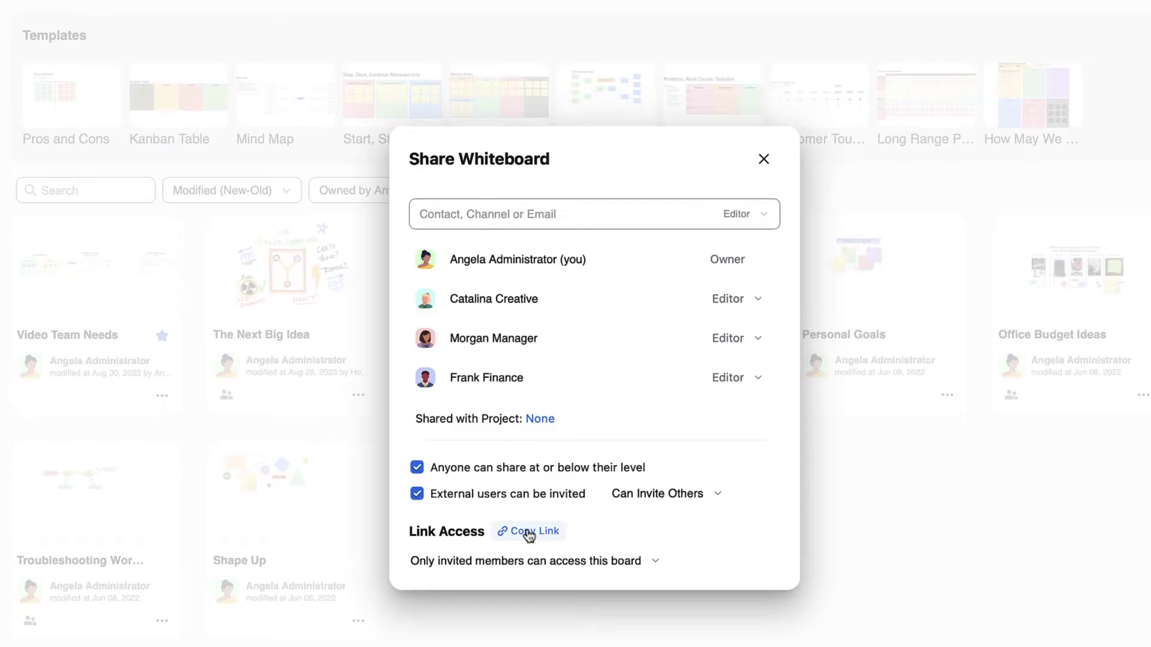
# Set the board's project to Video Team, then close the sharing dialog.
pyautogui.click(545, 420)
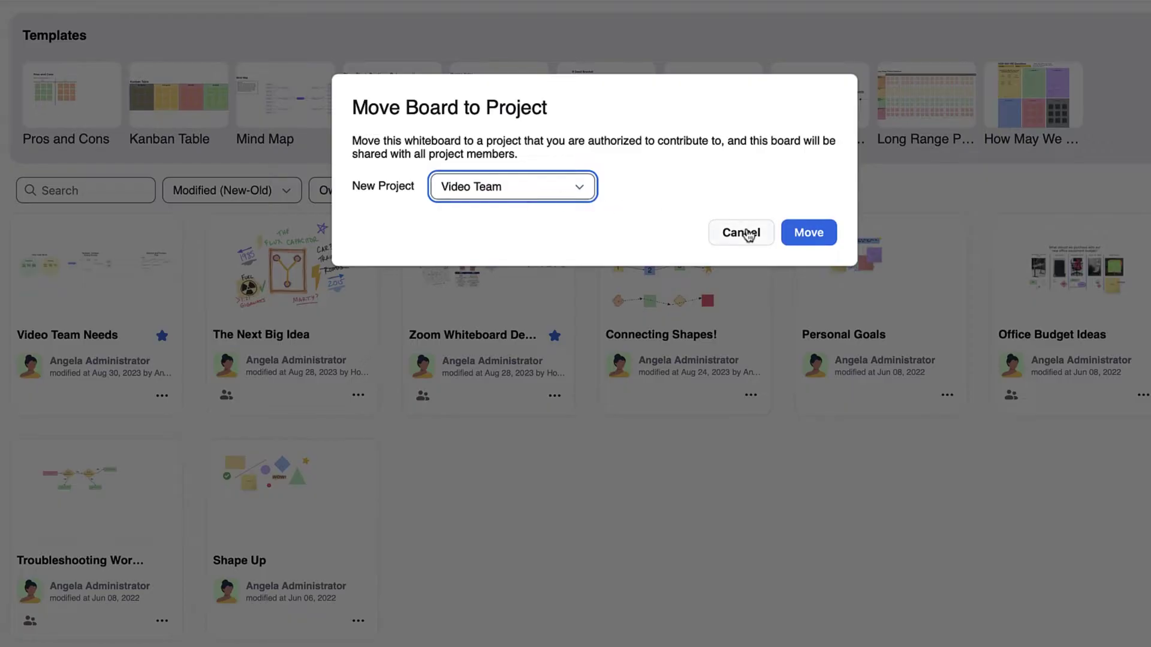
pyautogui.click(795, 237)
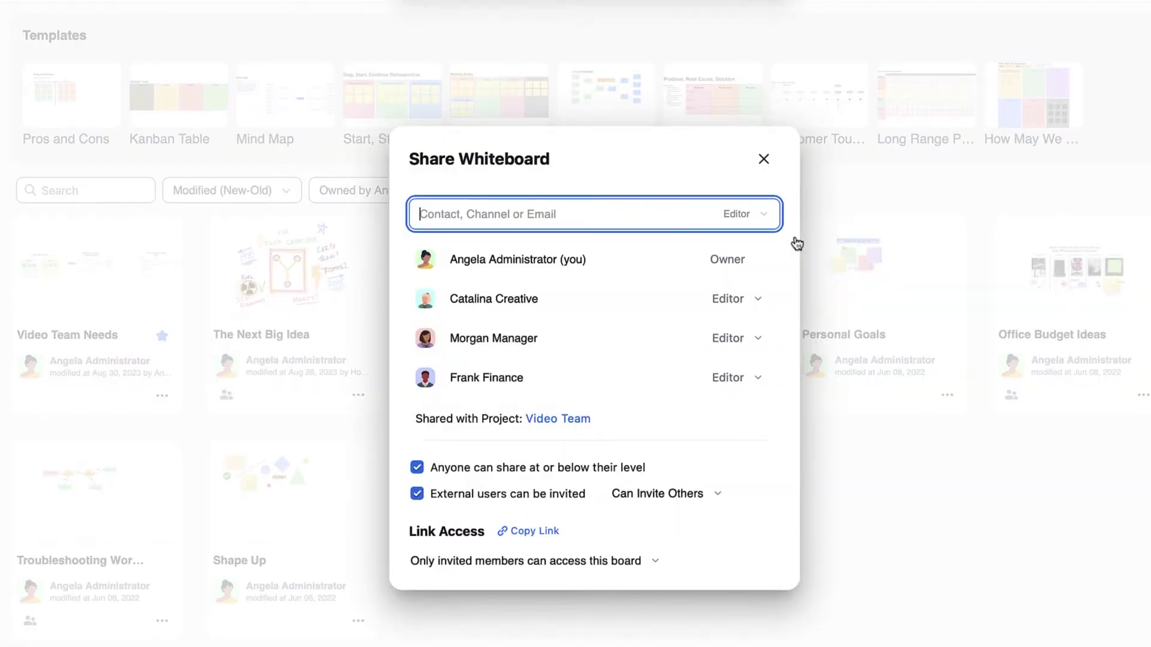
pyautogui.click(764, 159)
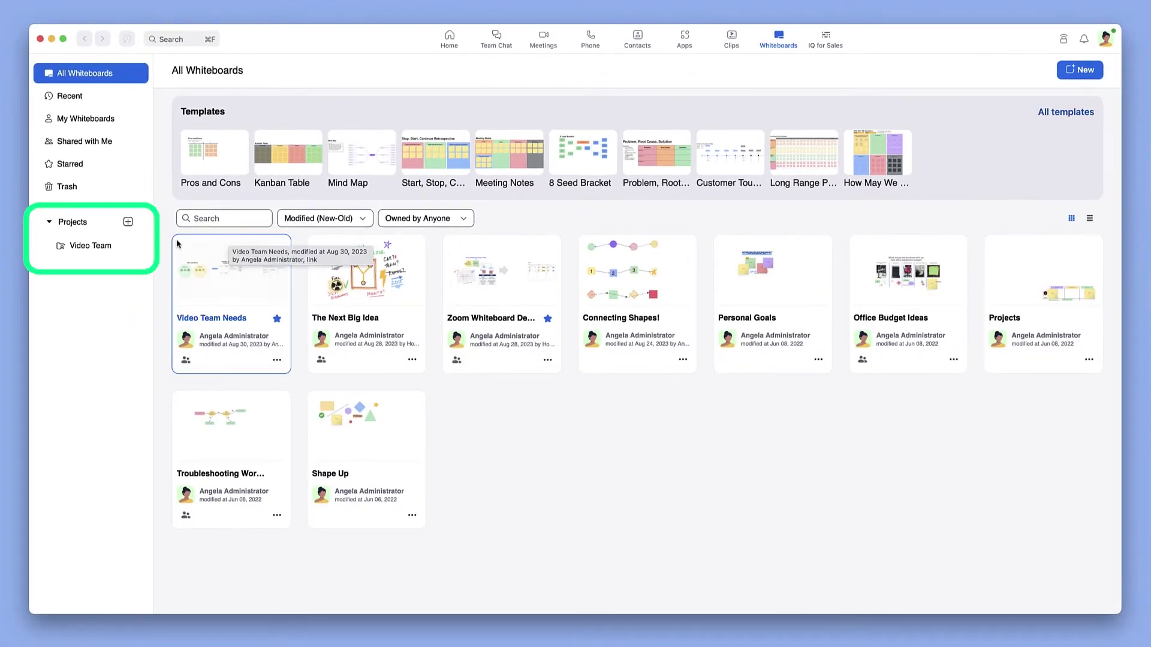
# Show the Video Team project's boards and open Video Team Needs.
pyautogui.click(104, 247)
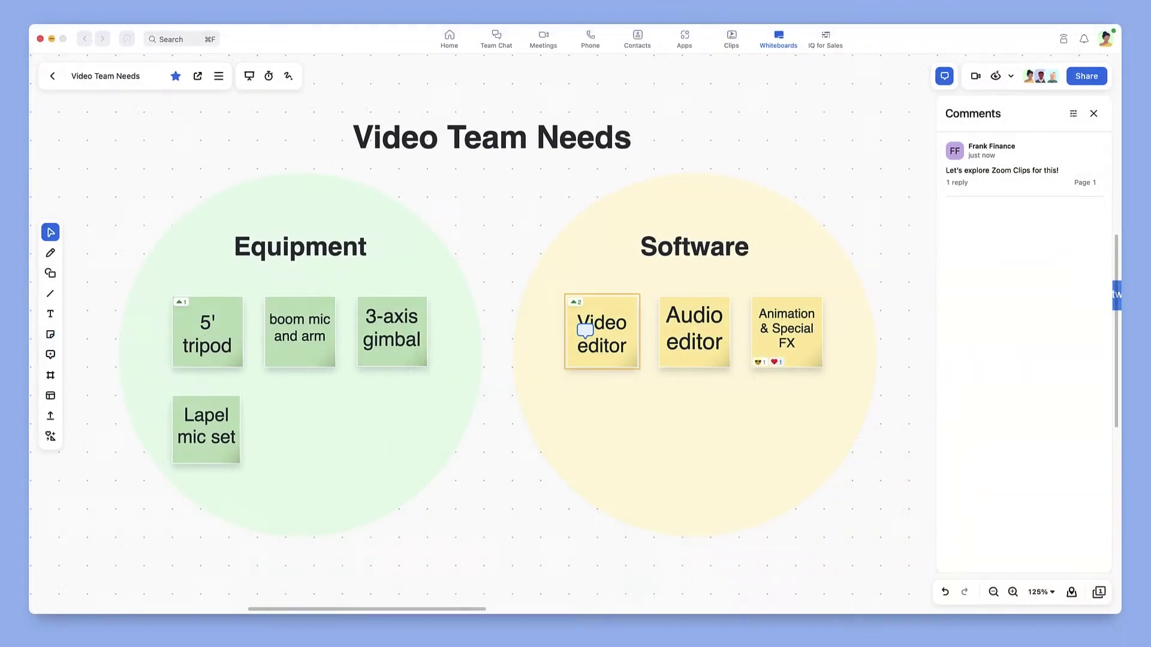
# Check who the board is shared with, then start a Meet now meeting from it.
pyautogui.click(1084, 78)
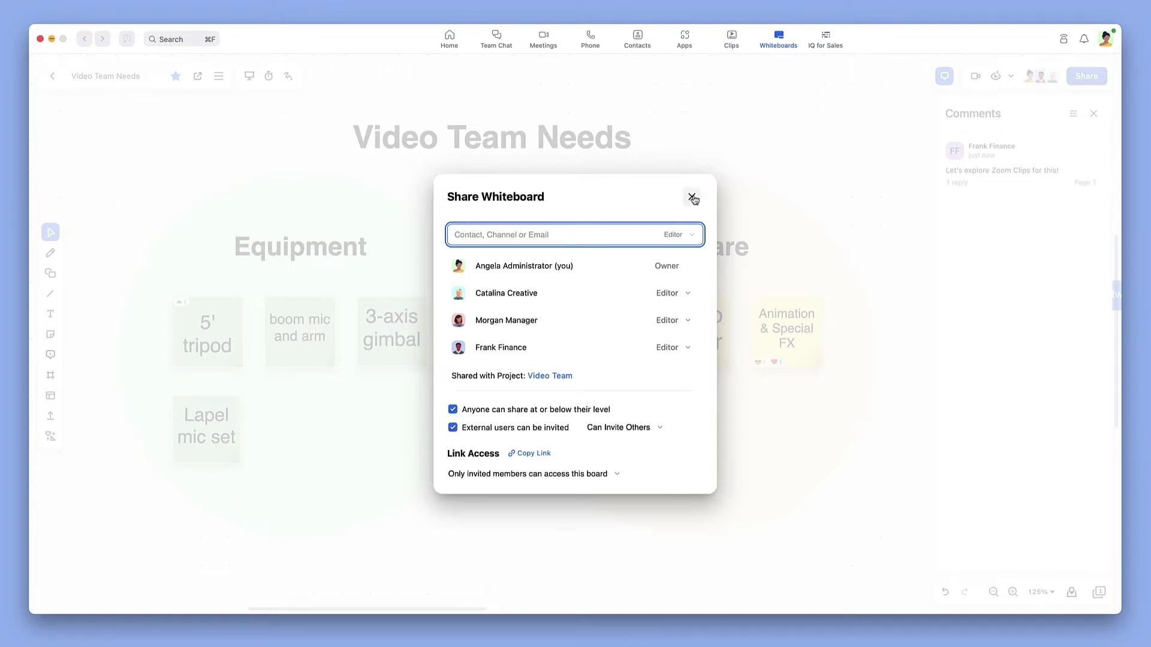
pyautogui.click(692, 198)
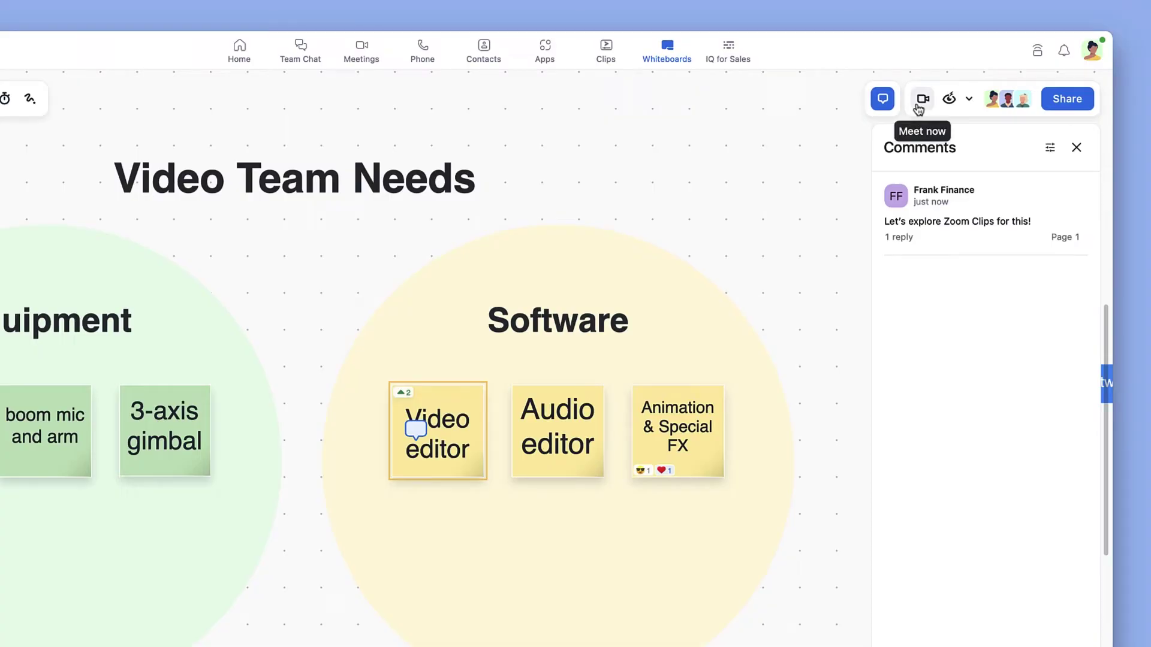
pyautogui.click(917, 108)
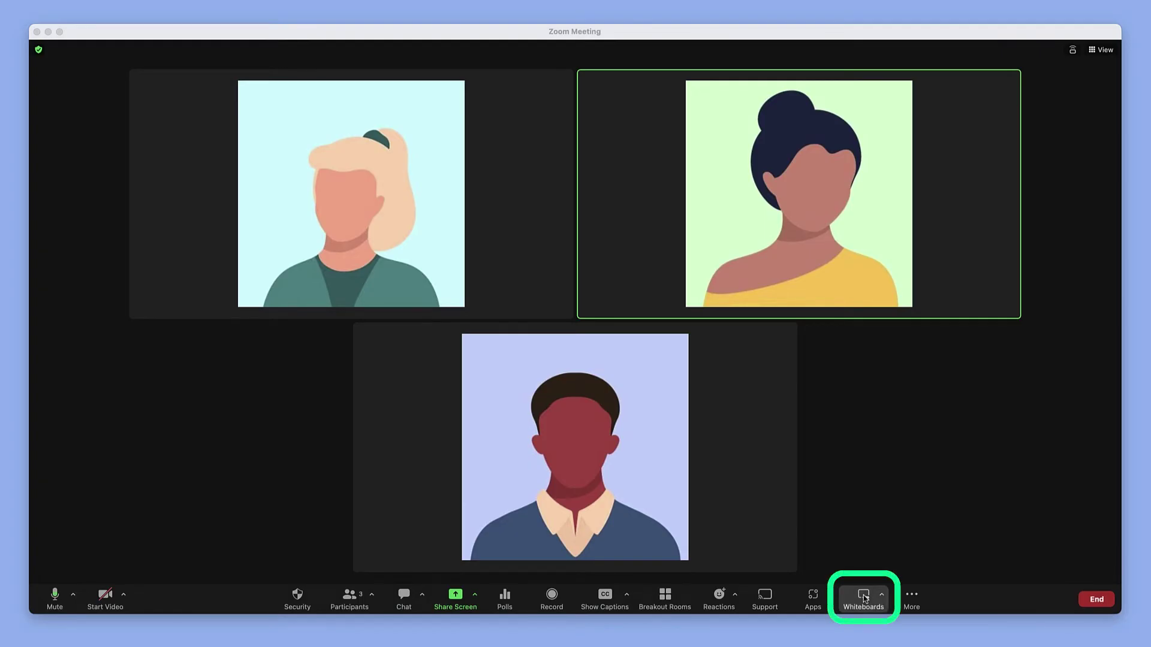
# Pick Video Team Needs for Collaborating, allowing persistent access for verified participants.
pyautogui.click(865, 599)
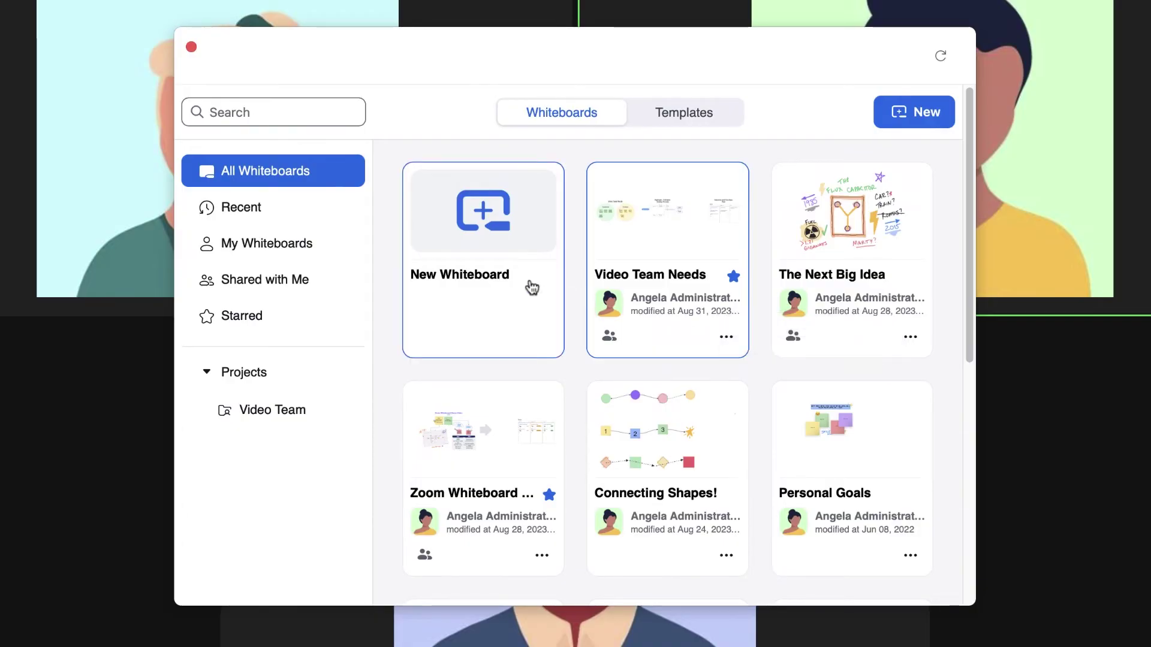
pyautogui.click(636, 292)
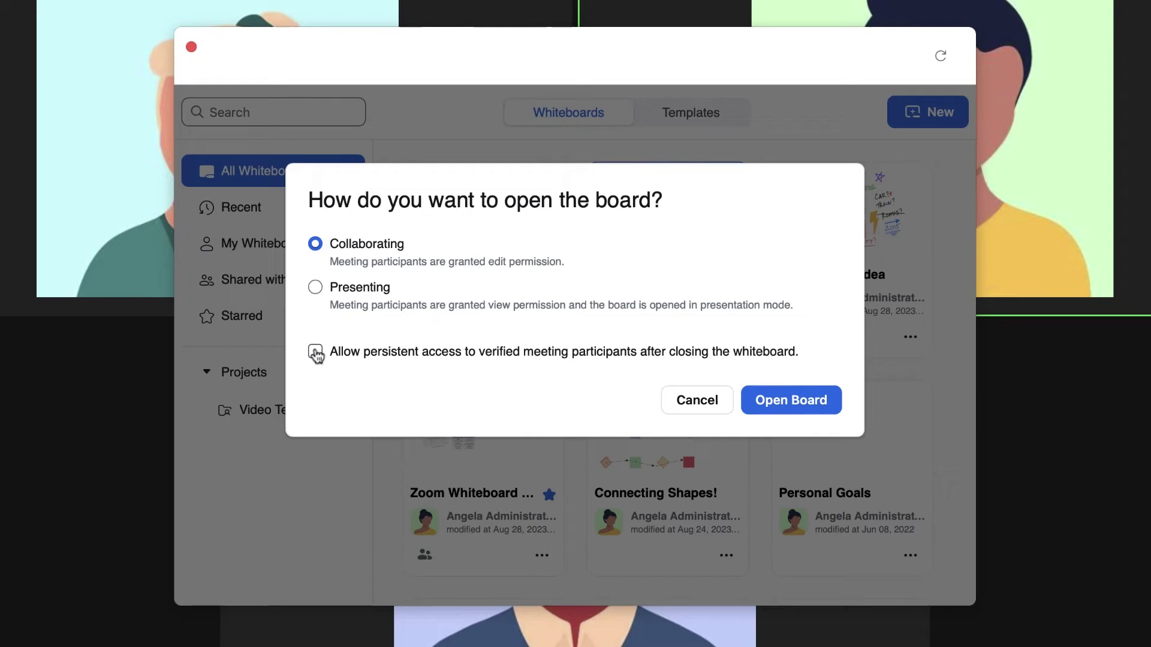
pyautogui.click(316, 353)
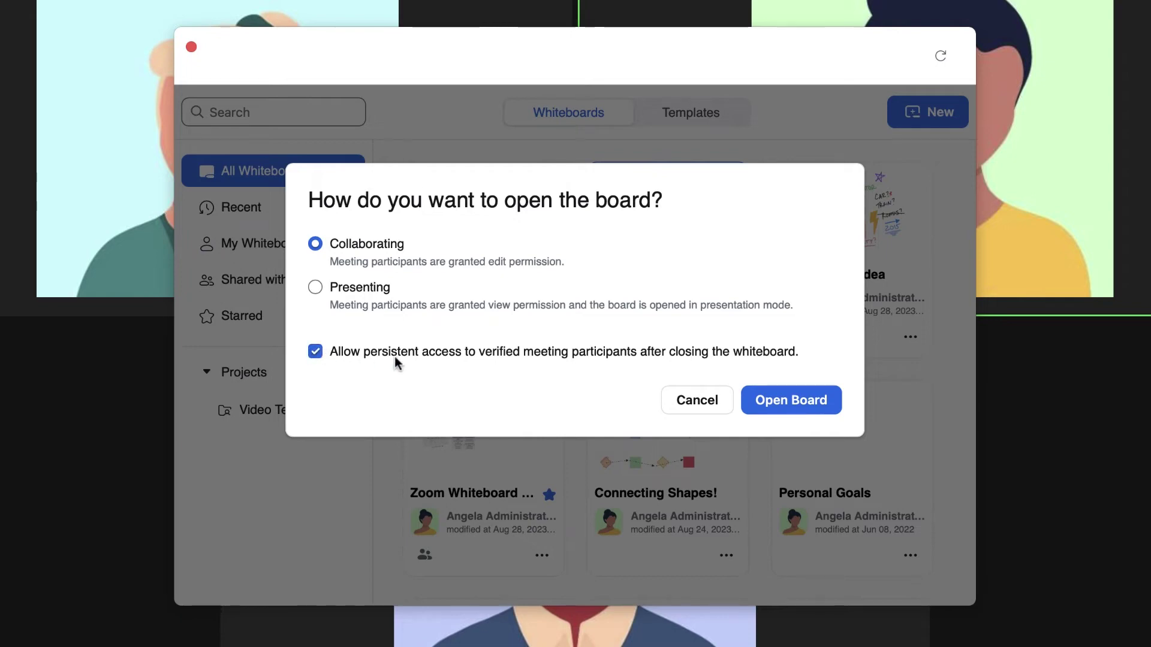
# Open the board collaboratively, add a 'Photo editor' sticky note under Video editor, then choose Hand.
pyautogui.click(762, 401)
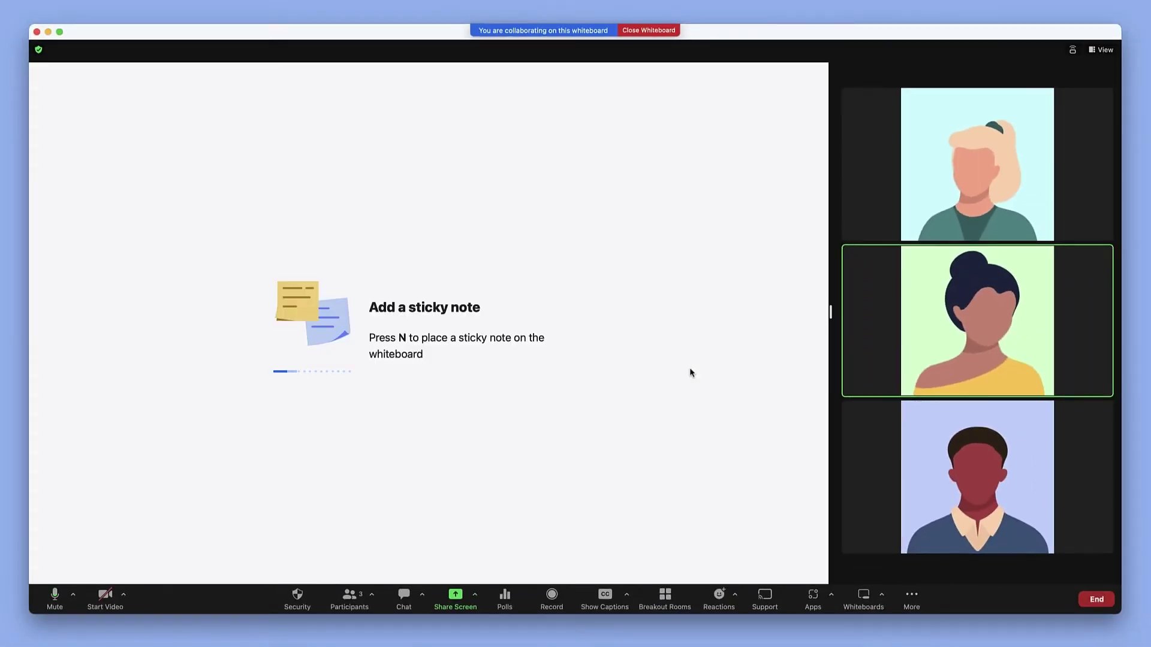
pyautogui.click(50, 324)
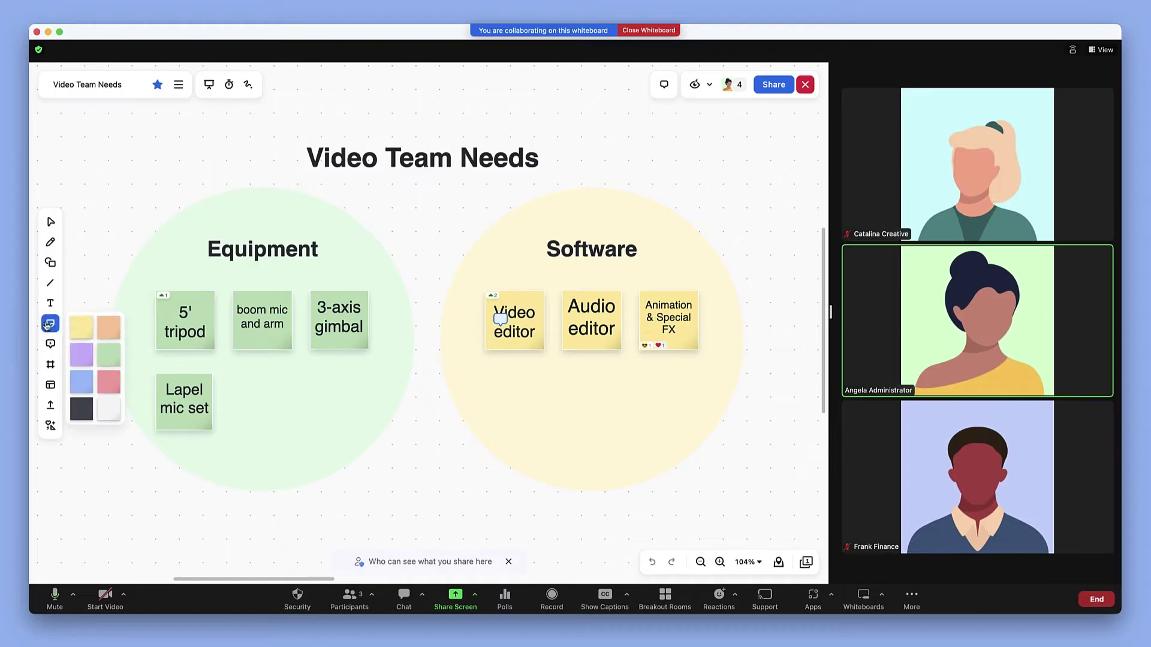
pyautogui.click(487, 379)
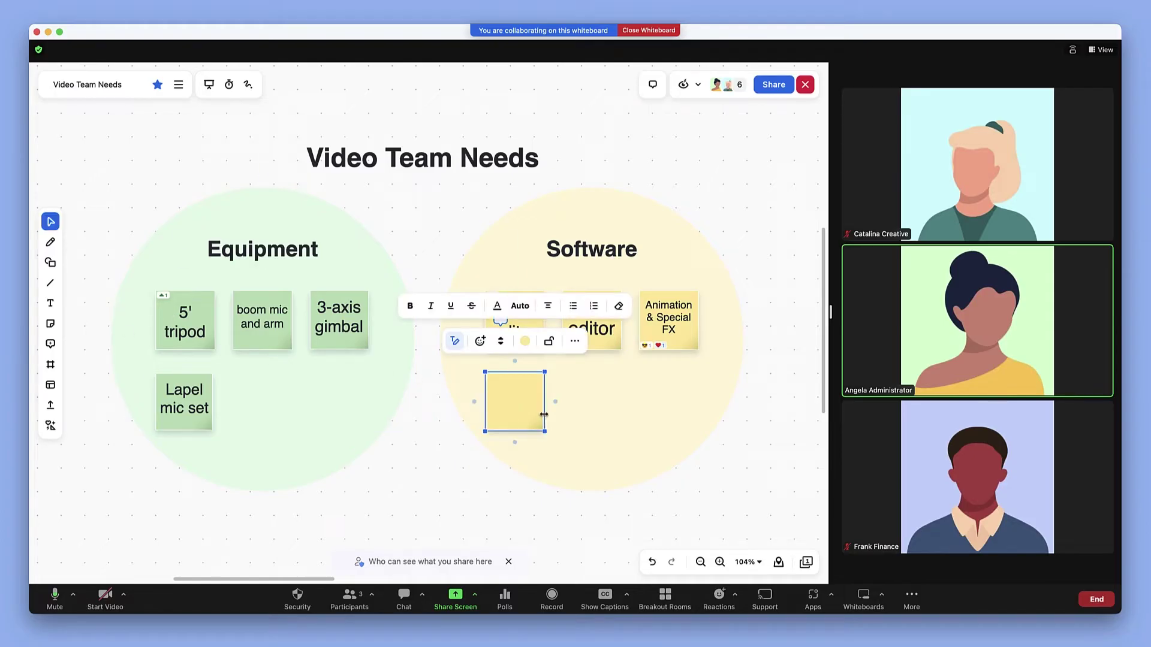
pyautogui.write('Photo editor')
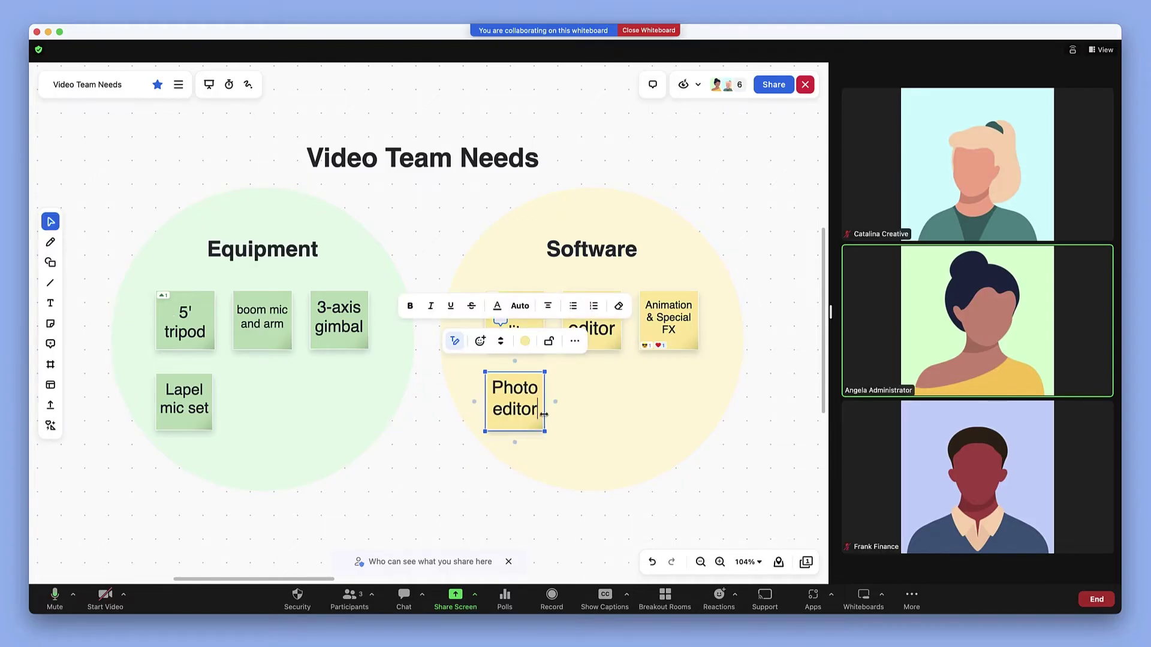
pyautogui.click(50, 223)
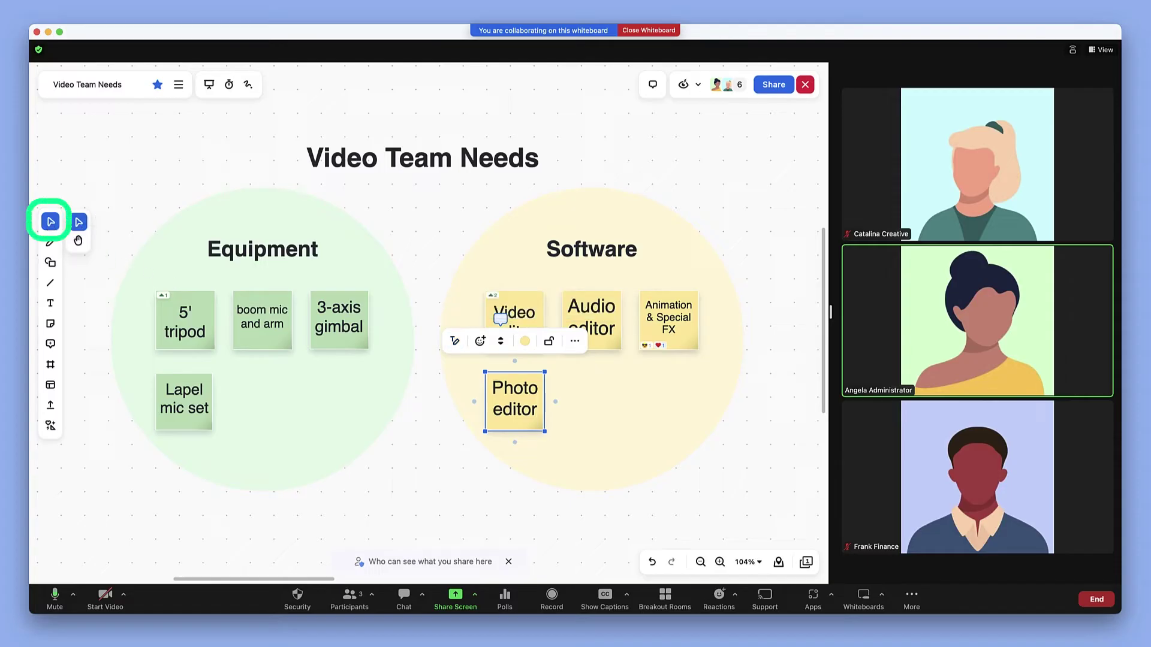
pyautogui.click(77, 240)
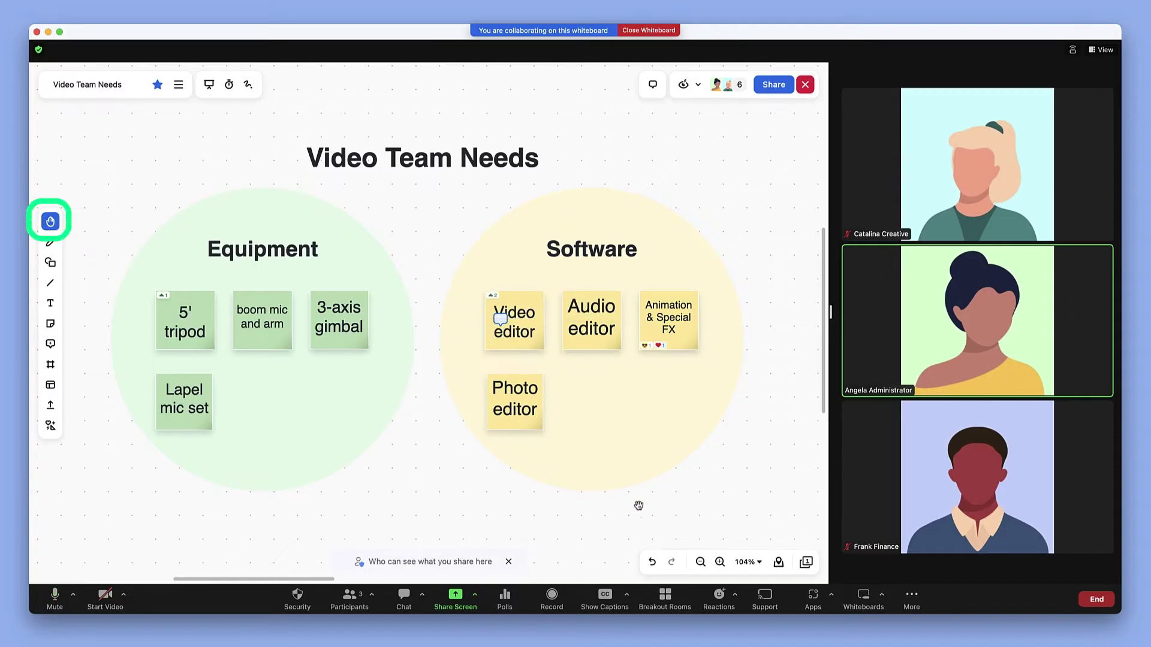
# Pan the board, using the Mini Map, to frame the Hardware / Software Testing Process mind map.
pyautogui.moveTo(639, 505)
pyautogui.mouseDown()
pyautogui.moveTo(380, 512)
pyautogui.moveTo(364, 527)
pyautogui.mouseUp()
pyautogui.moveTo(348, 582); pyautogui.dragTo(439, 580)
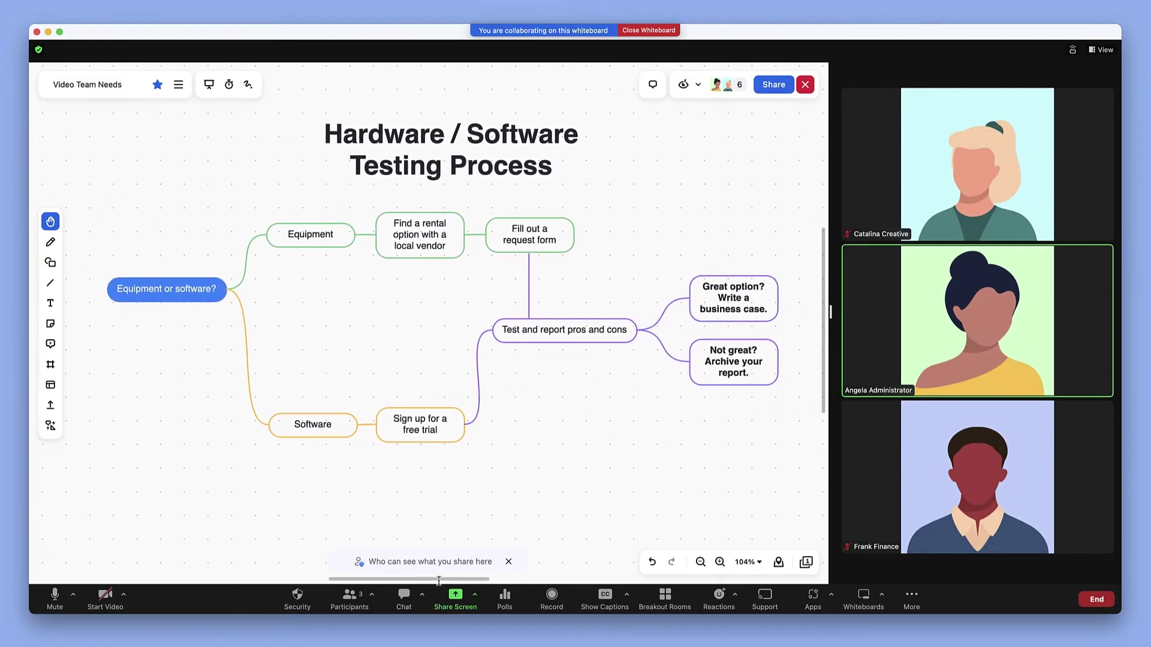
pyautogui.click(779, 569)
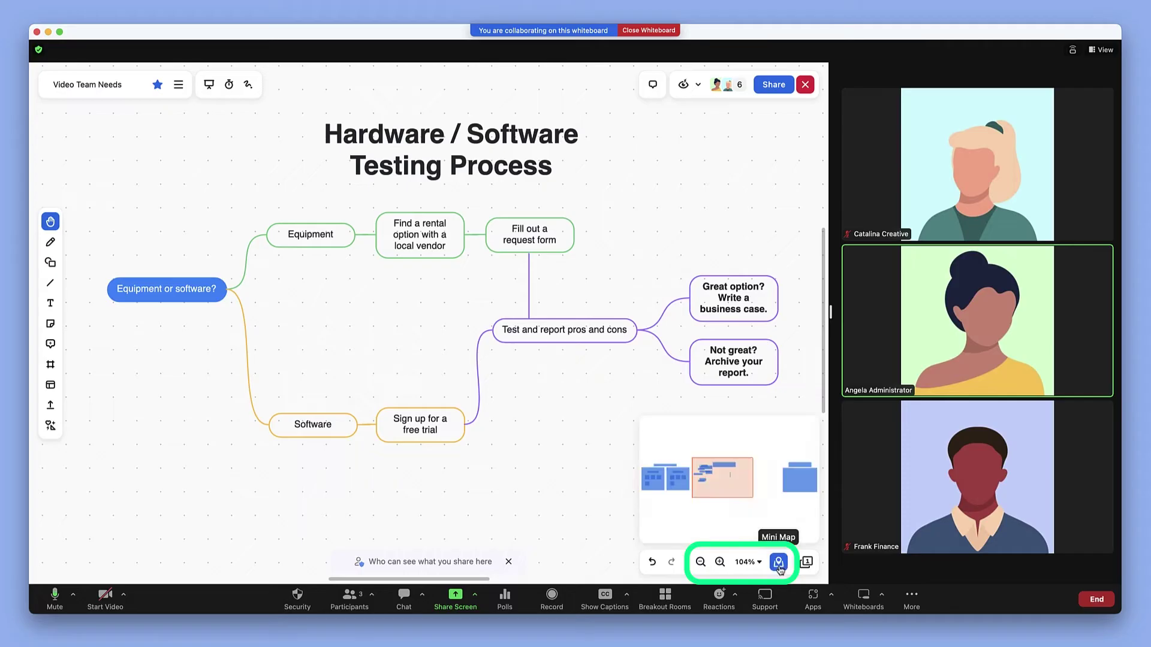
pyautogui.moveTo(742, 488); pyautogui.dragTo(742, 486)
pyautogui.click(778, 563)
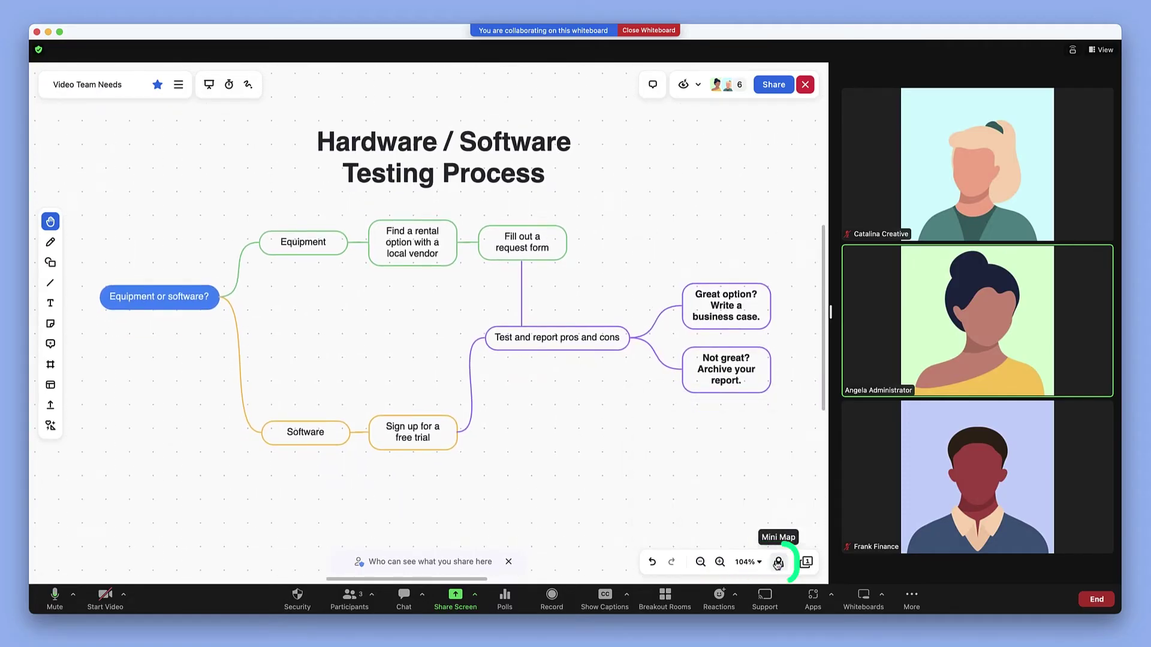
# Return to Select and start the 5-minute countdown timer.
pyautogui.press('v')
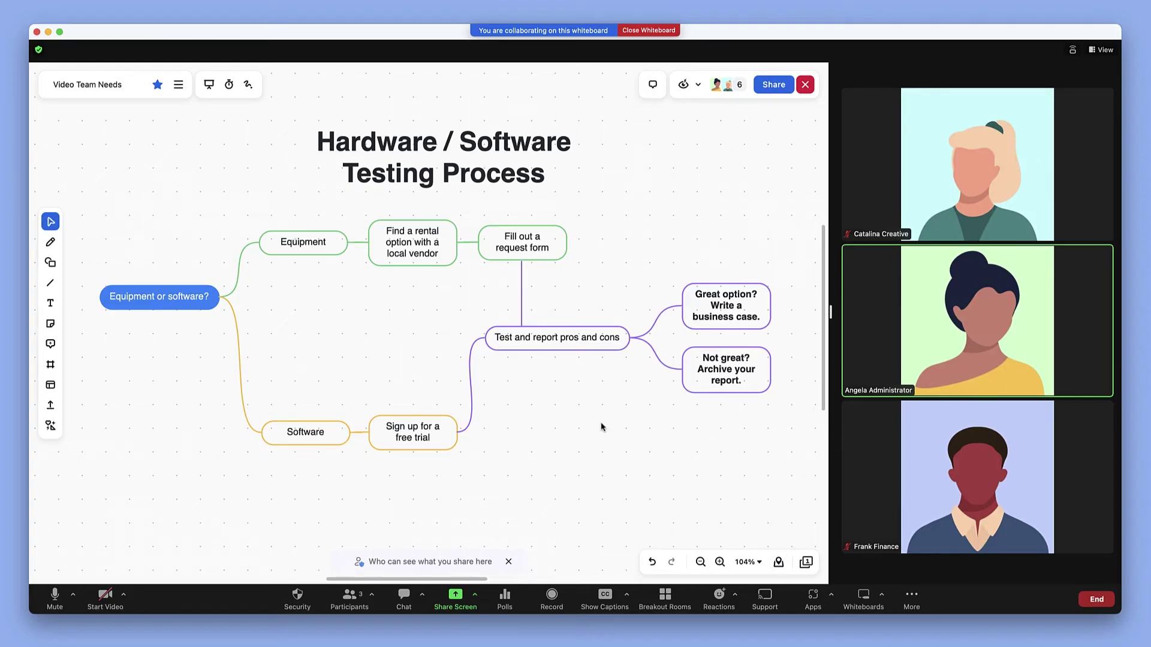
pyautogui.click(229, 85)
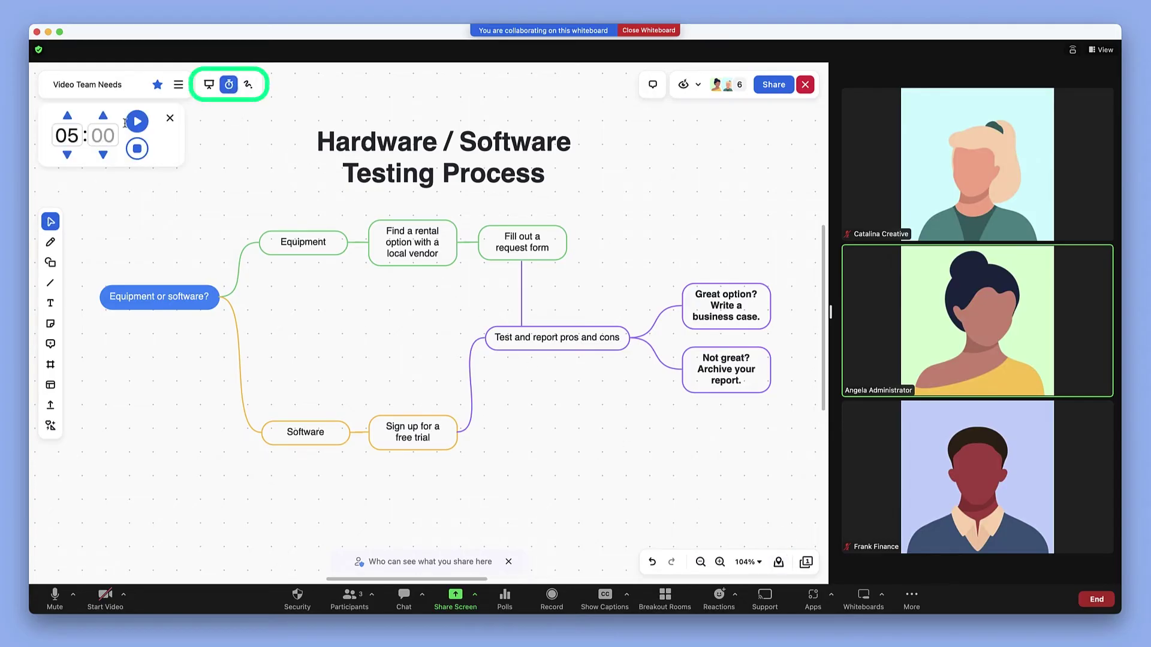
pyautogui.click(131, 129)
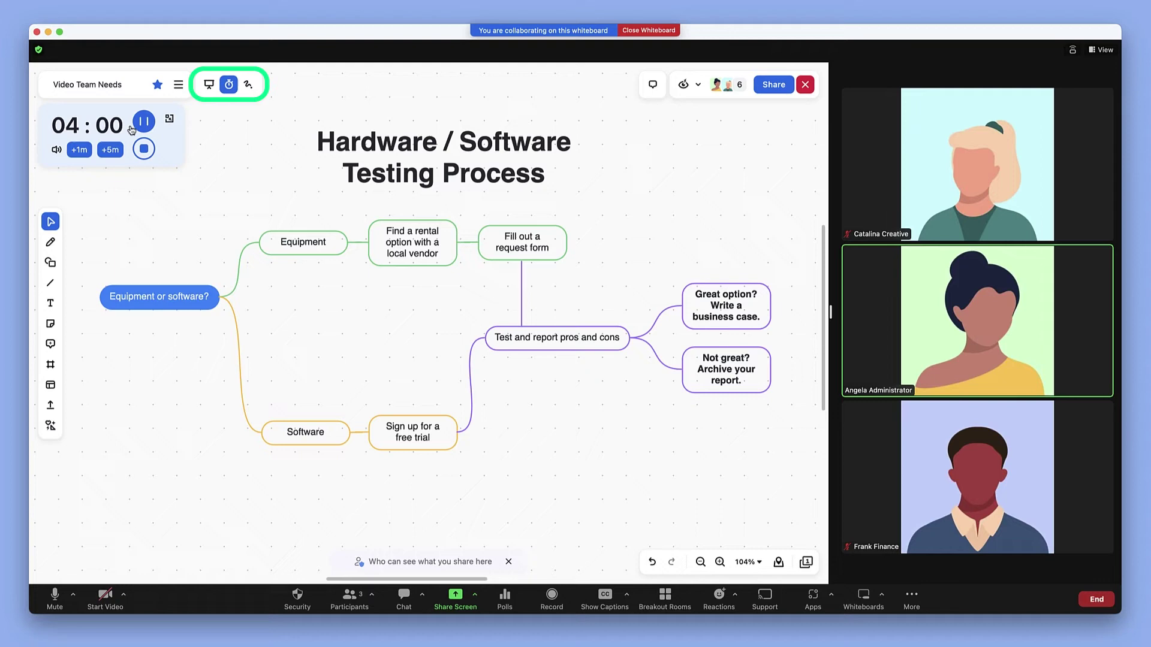
# Circle the 'Great option? Write a business case.' box with a red laser and open presentation frames.
pyautogui.click(249, 87)
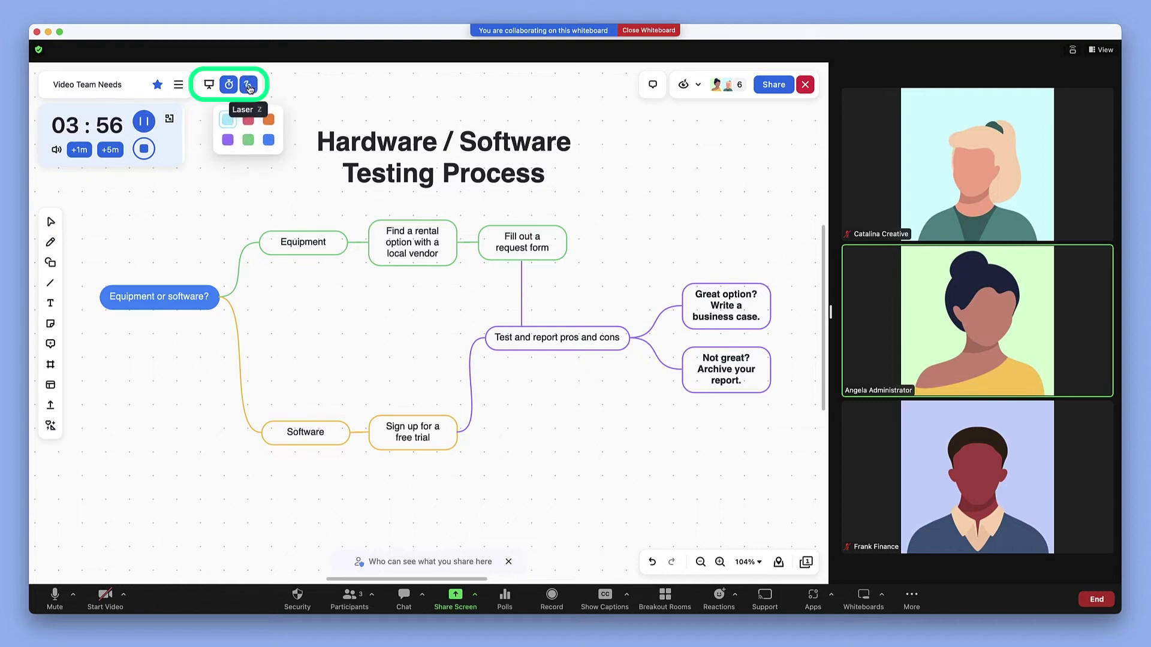
pyautogui.click(248, 120)
pyautogui.moveTo(685, 264)
pyautogui.mouseDown()
pyautogui.moveTo(765, 351)
pyautogui.moveTo(722, 260)
pyautogui.moveTo(676, 269)
pyautogui.mouseUp()
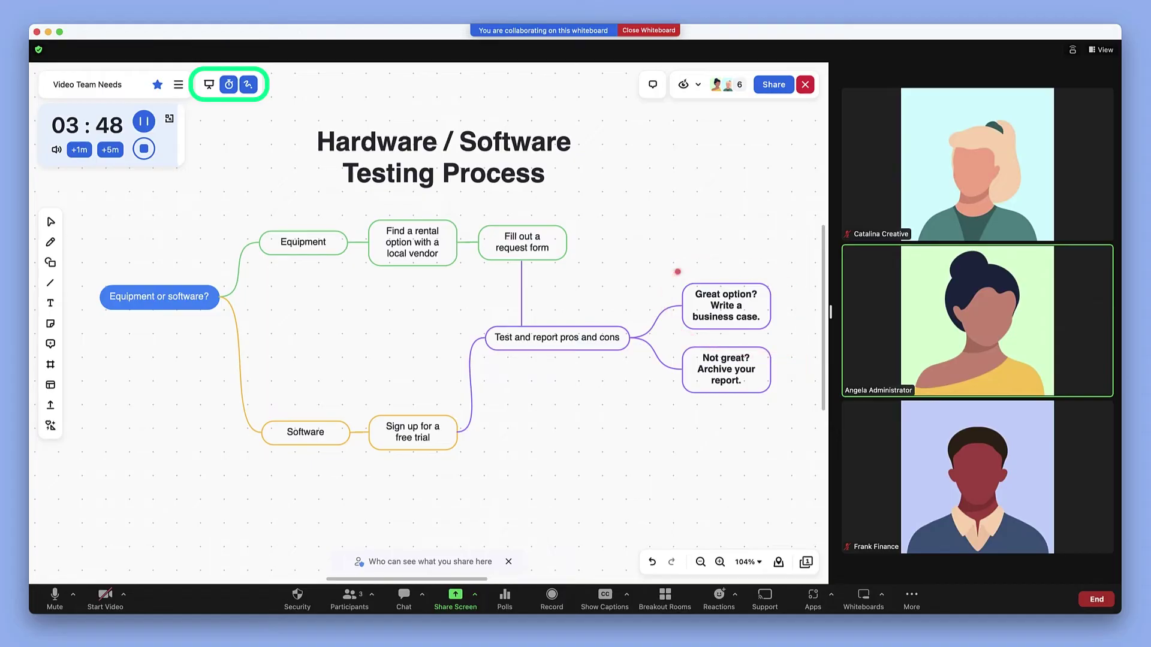
pyautogui.click(207, 85)
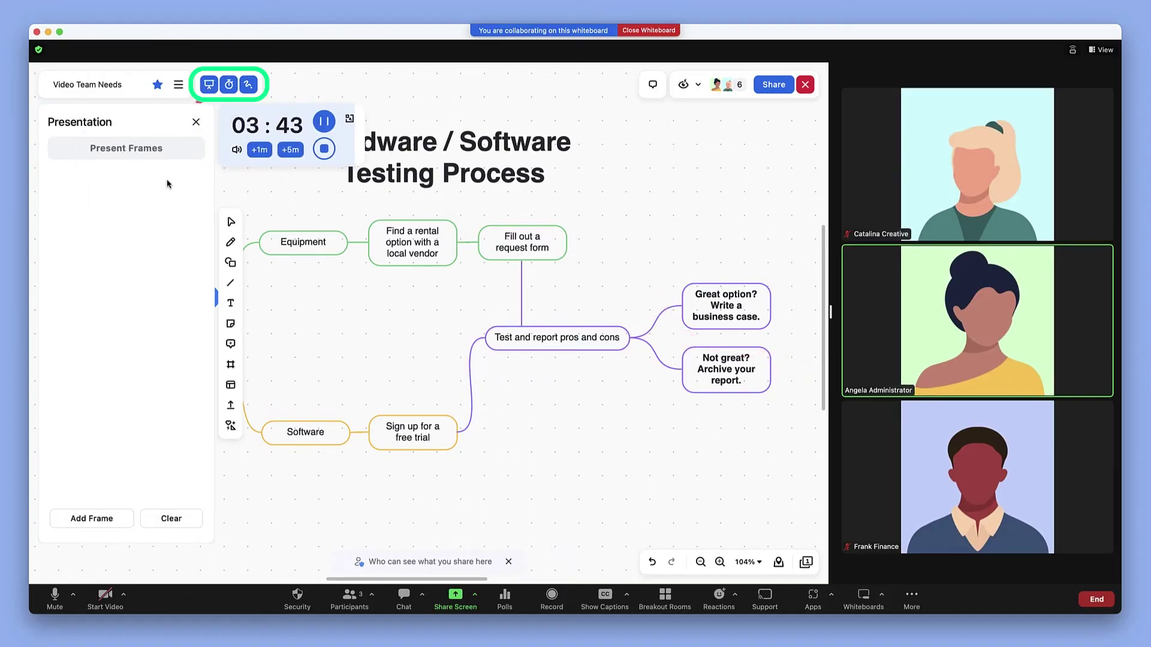
# Add a frame, jump through the Team Needs and Selection and Purchase Plan frames, then present them.
pyautogui.click(81, 521)
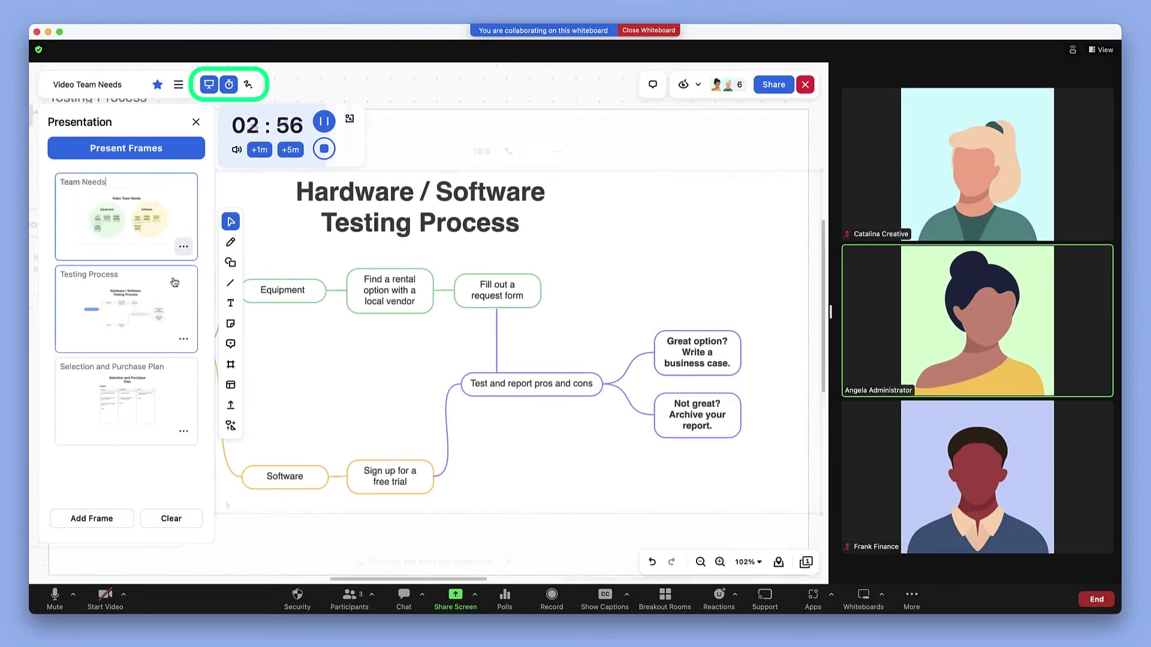
pyautogui.click(172, 231)
pyautogui.click(176, 391)
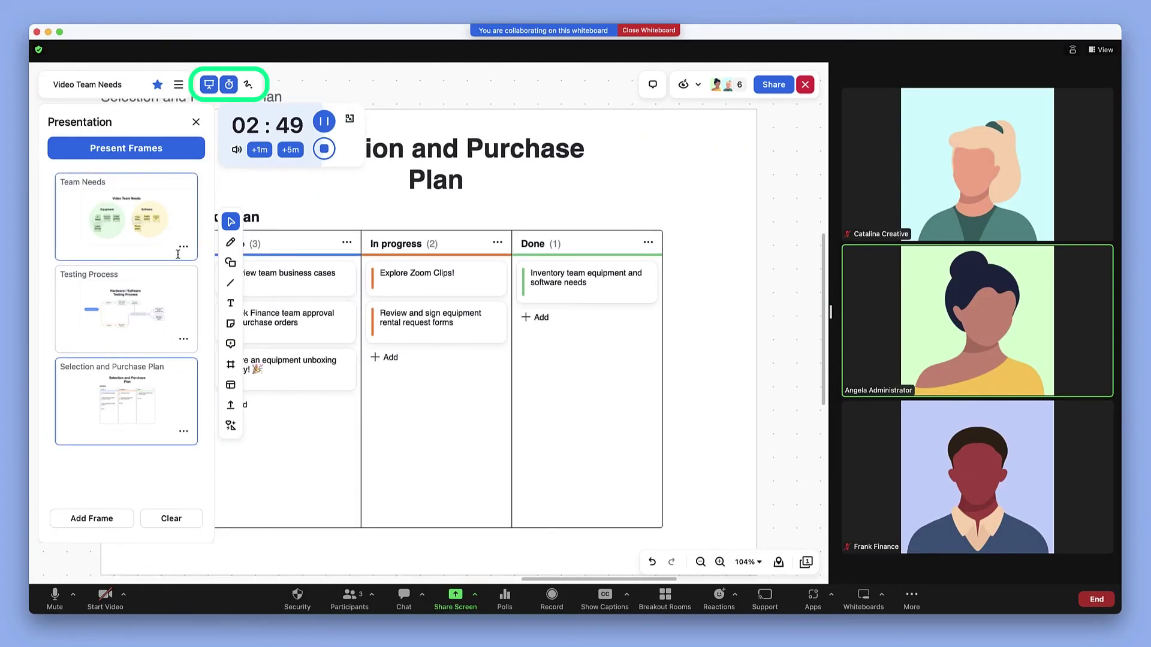
pyautogui.click(126, 148)
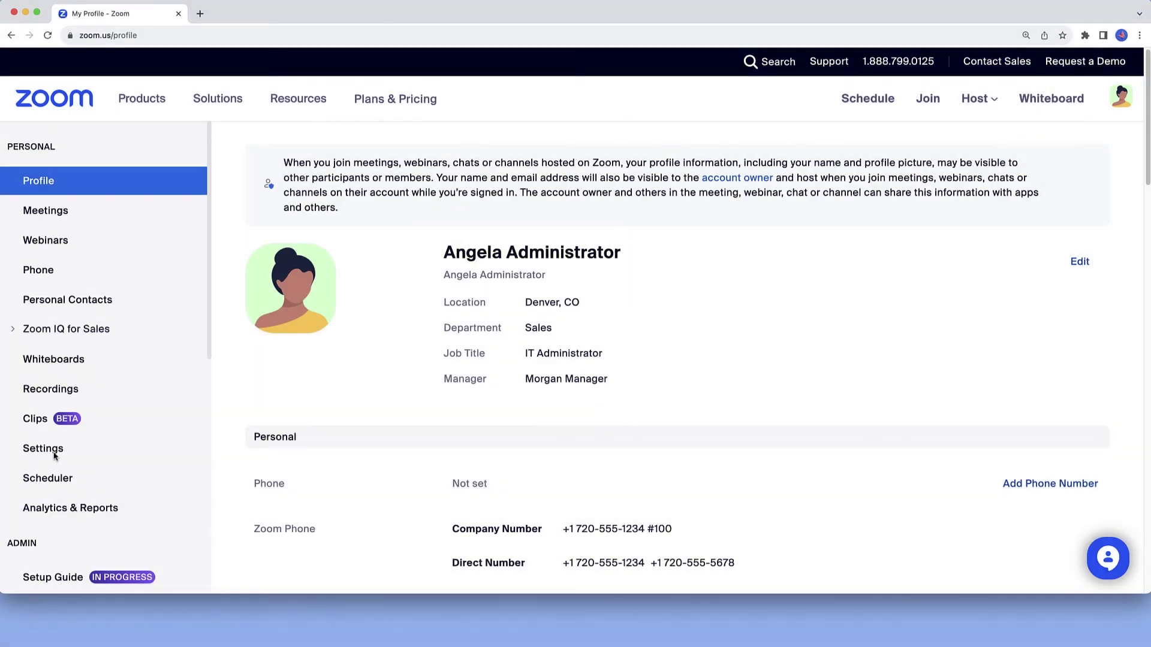
# Open Settings, select the Whiteboard tab, and scroll through the In-meeting Whiteboard export, sharing and creation options.
pyautogui.click(54, 456)
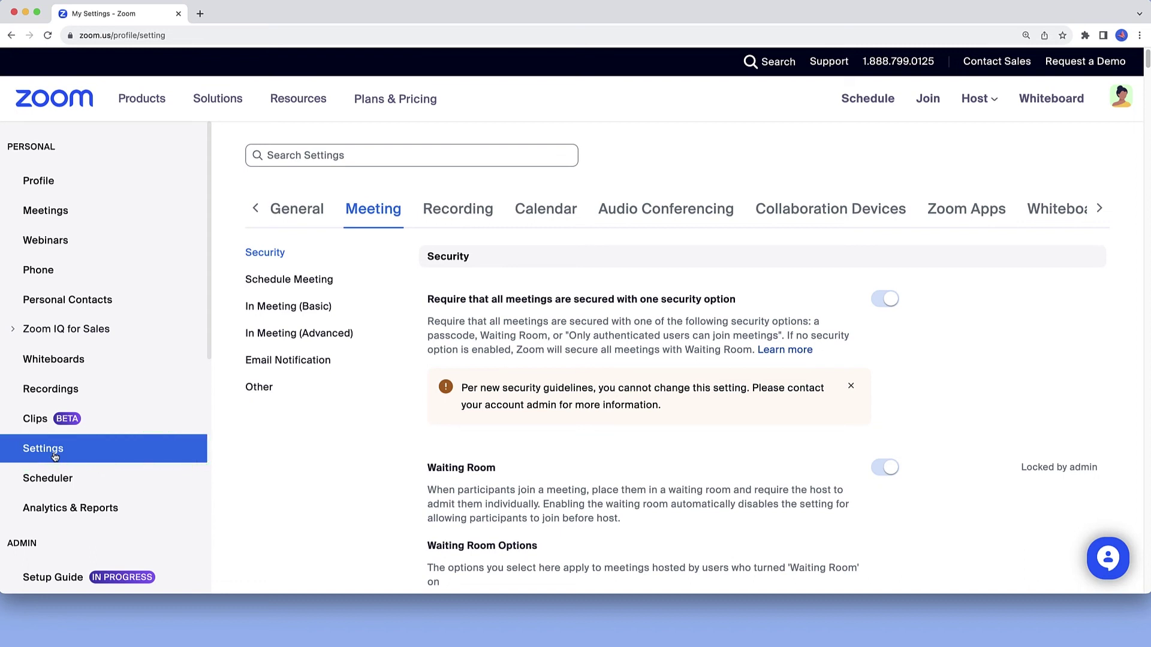
pyautogui.click(1064, 218)
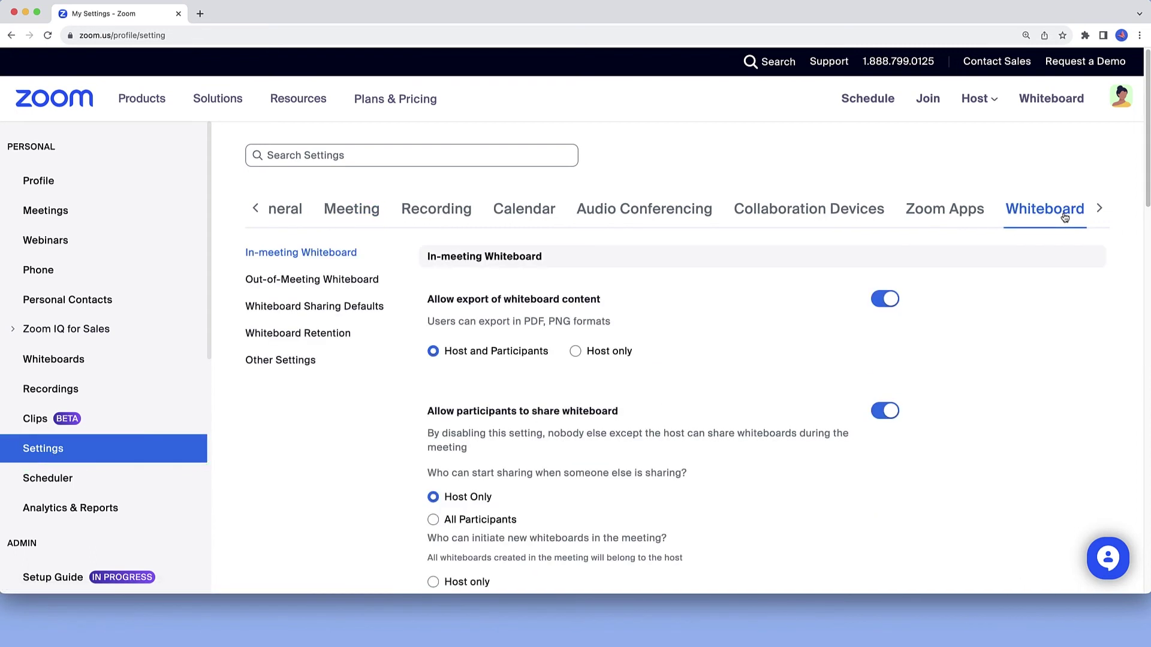
pyautogui.scroll(-2, 1065, 218)
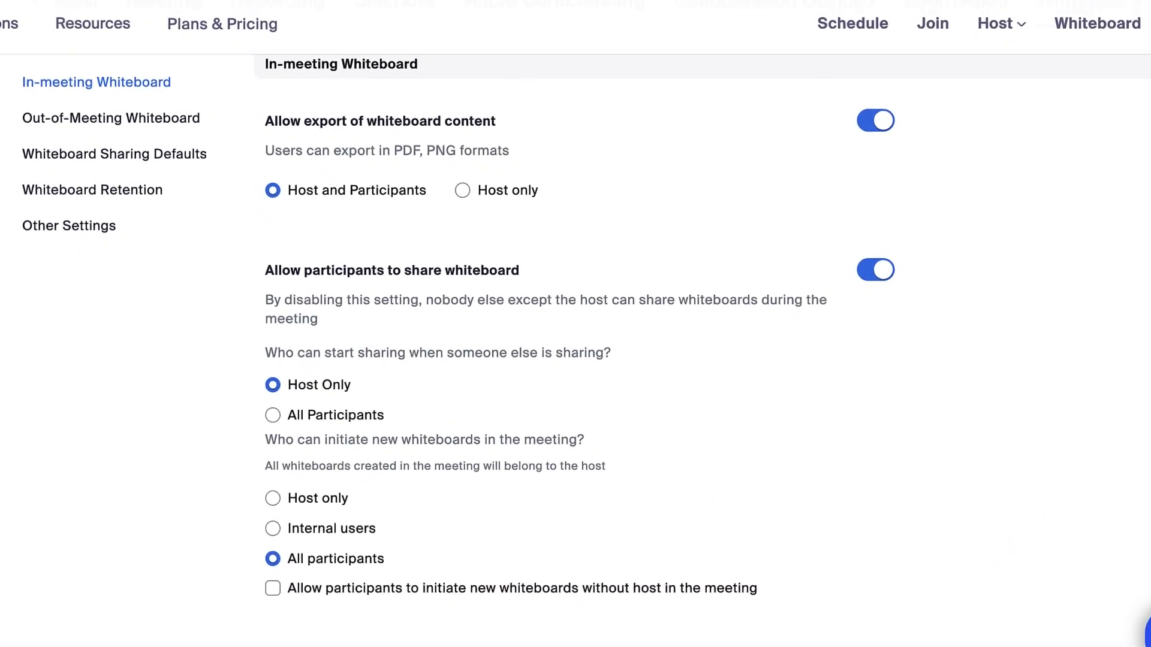
pyautogui.scroll(-5, 575, 330)
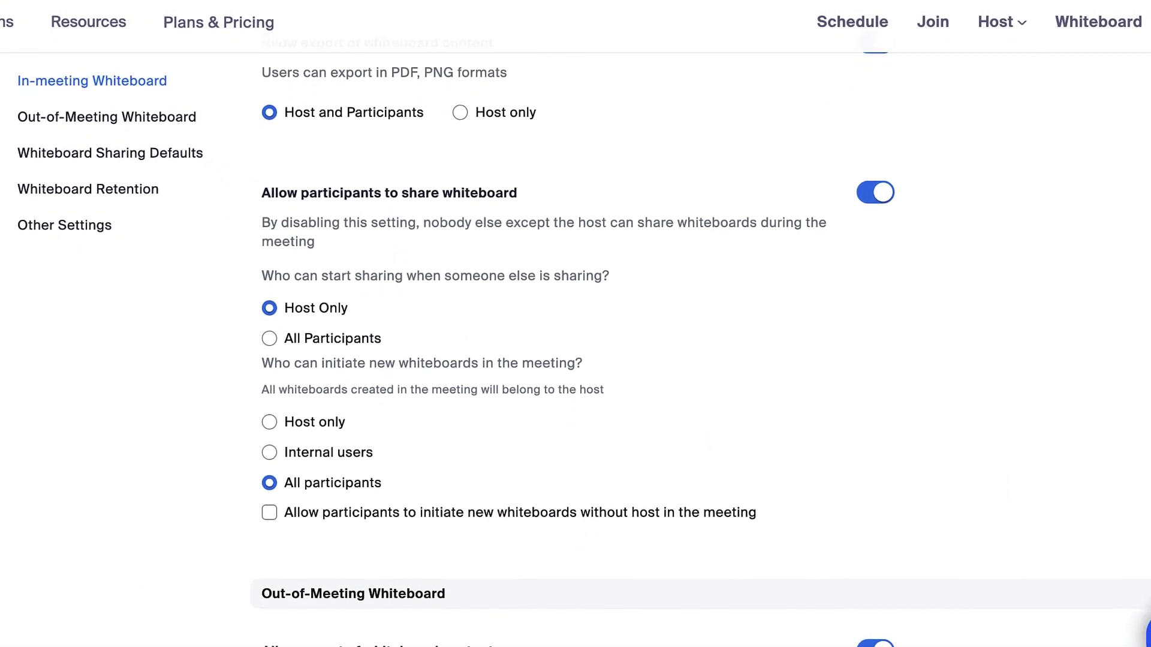